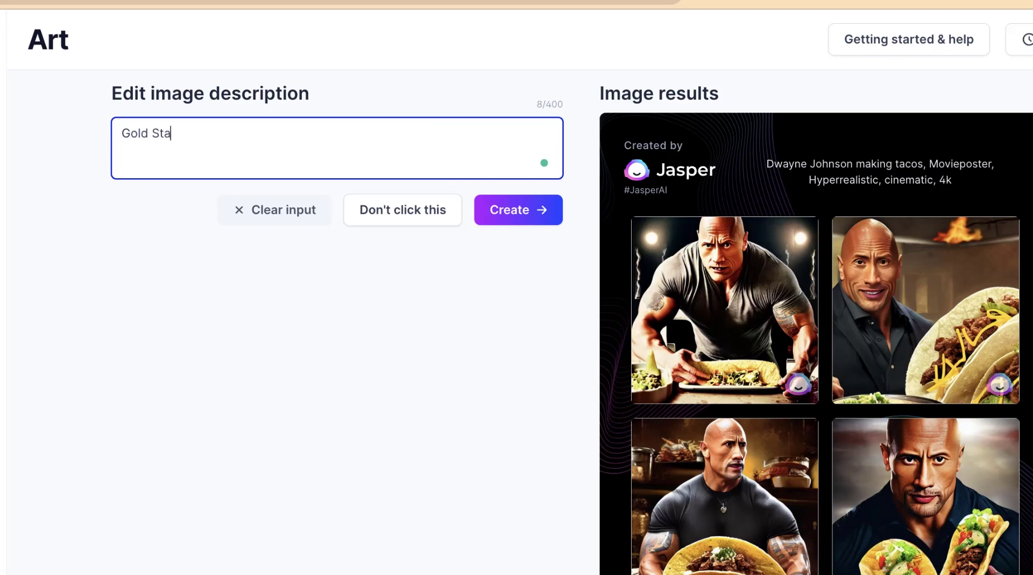
Step: Complete the image description as "Gold Statue of Henry Cavill, Photography,"
{"action": "type", "text": "Cavill, "}
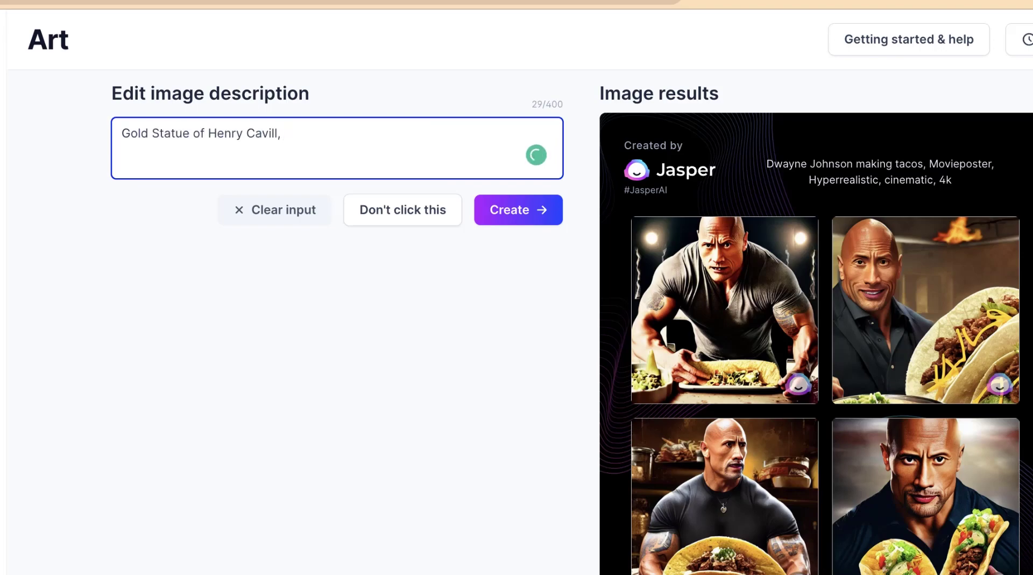
{"action": "type", "text": "Photography,"}
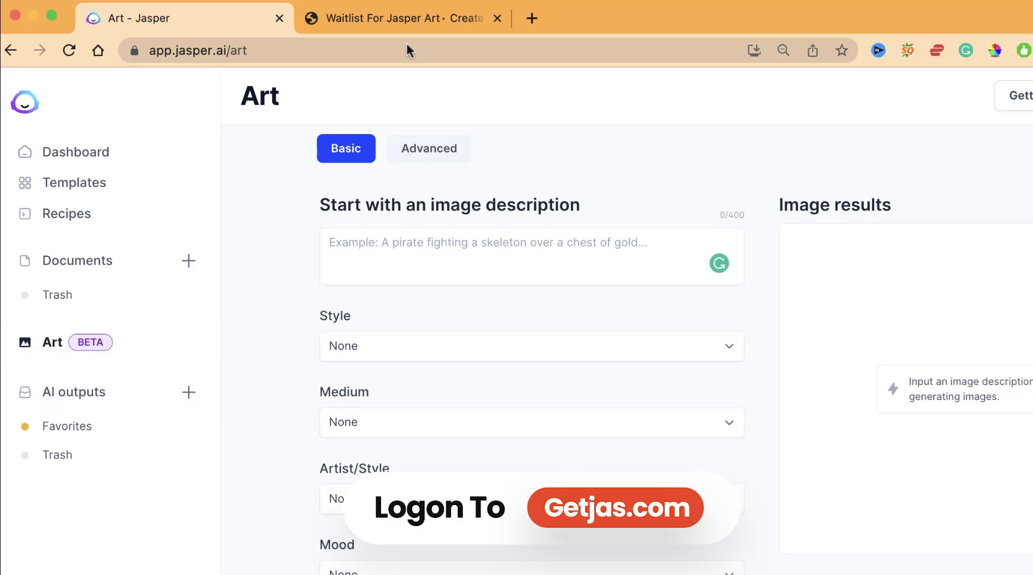
Step: View the Jasper Art waitlist page and return to the art generator page
{"action": "left_click", "coordinate": [415, 18]}
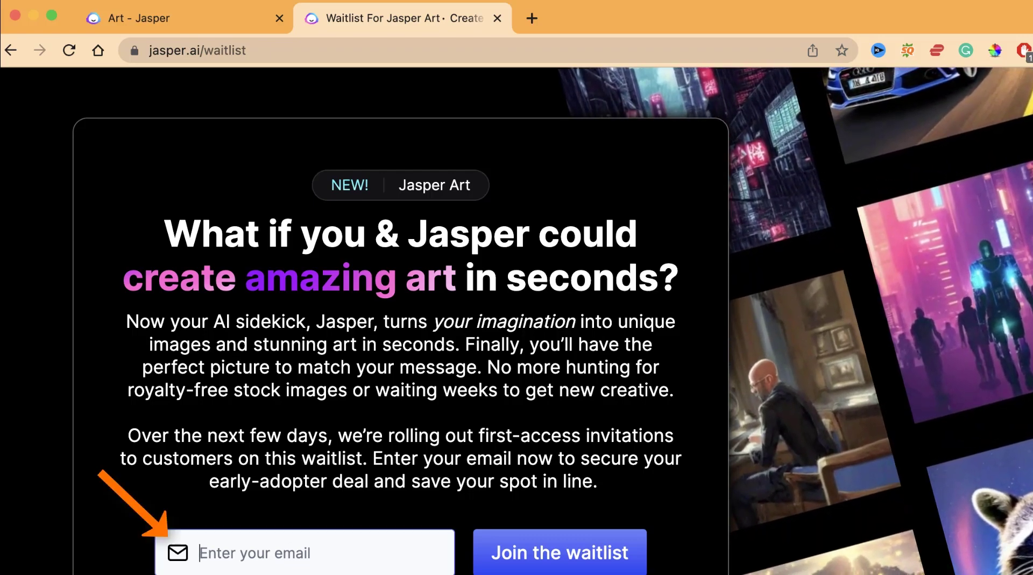
{"action": "left_click", "coordinate": [202, 20]}
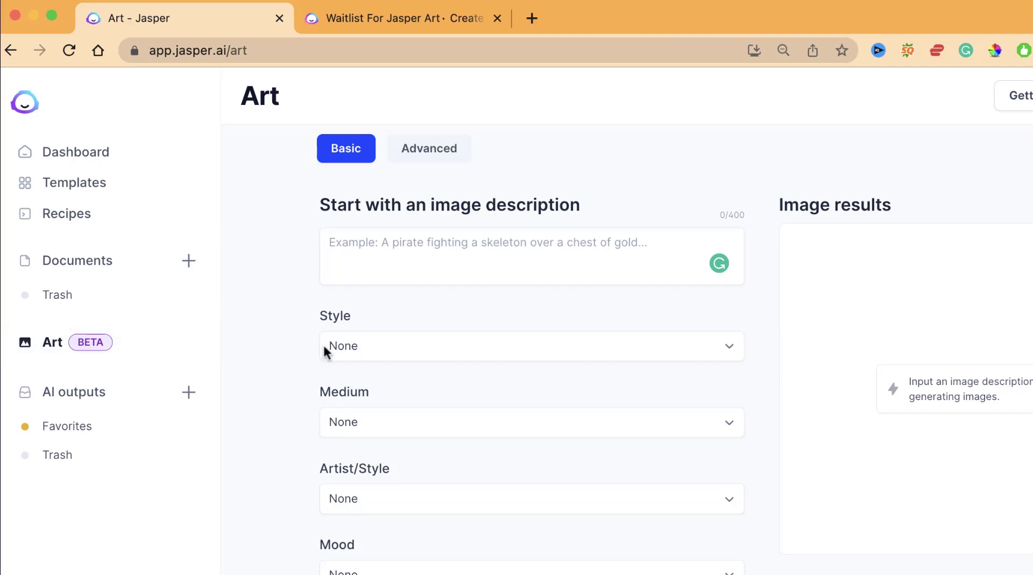
Step: View the prompt form in Advanced mode and return to Basic mode
{"action": "left_click", "coordinate": [422, 149]}
{"action": "left_click", "coordinate": [423, 295]}
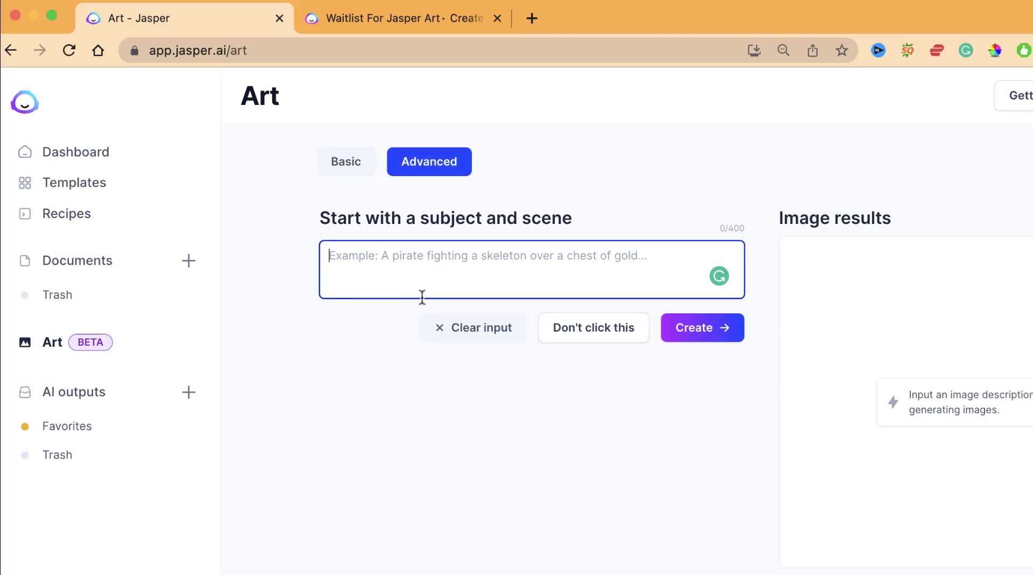
{"action": "left_click", "coordinate": [341, 159]}
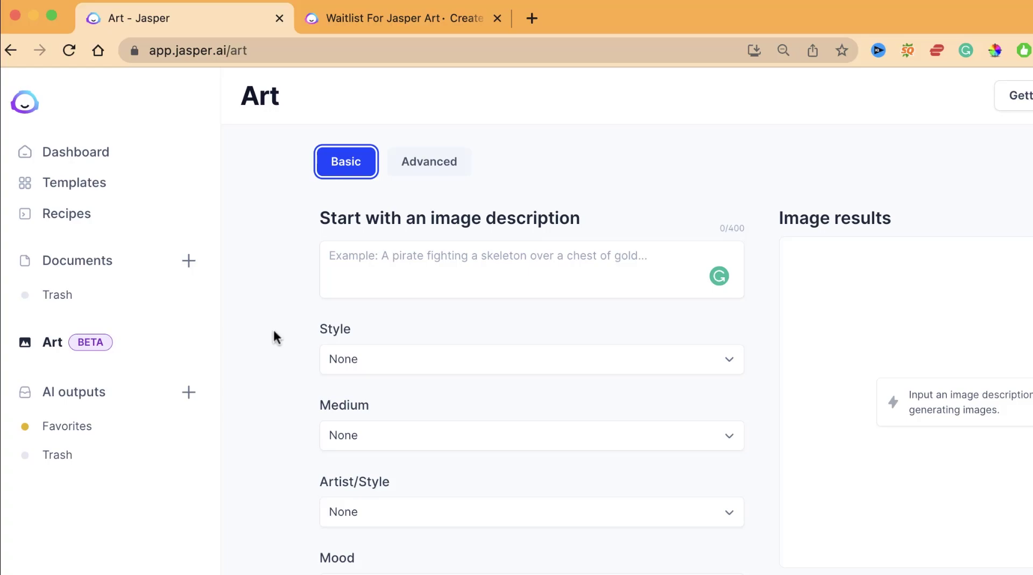
{"action": "scroll", "coordinate": [275, 337], "scroll_direction": "down", "scroll_amount": 1}
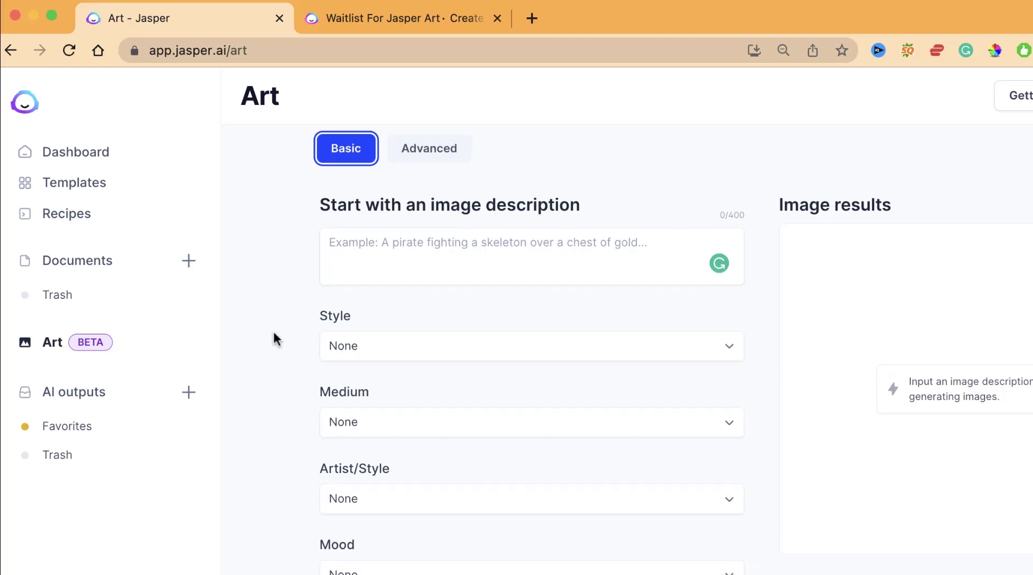
Step: Enter "Kneeling Cat Knight" as the image description and set its style to Illustration
{"action": "left_click", "coordinate": [455, 254]}
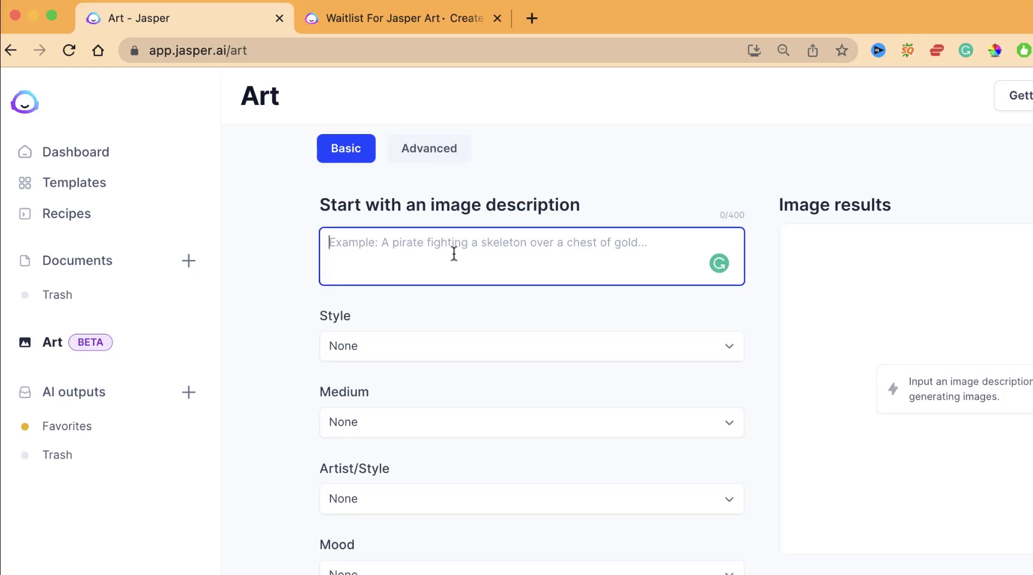
{"action": "type", "text": "Kneeling Cat Knight"}
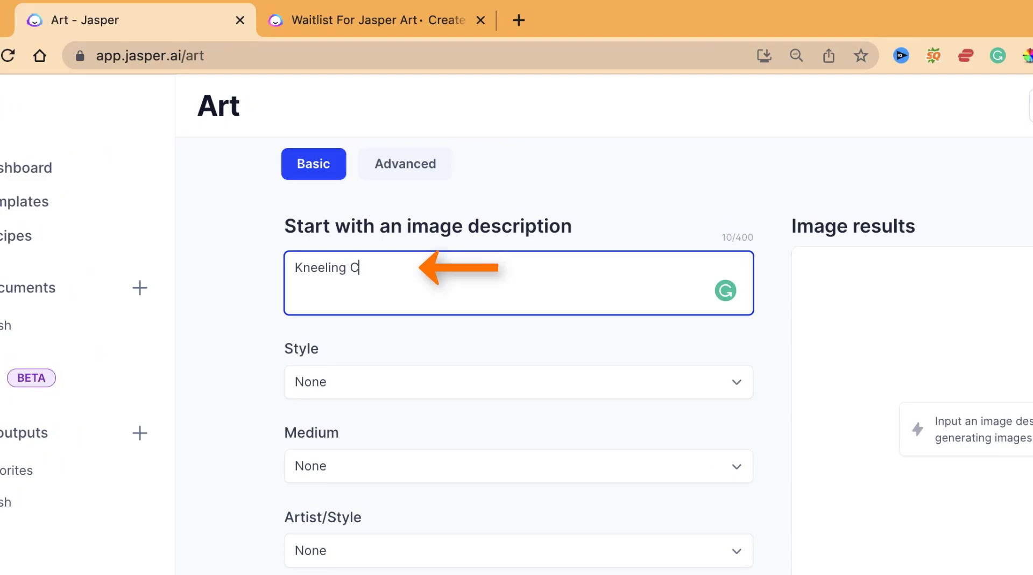
{"action": "left_click", "coordinate": [256, 339]}
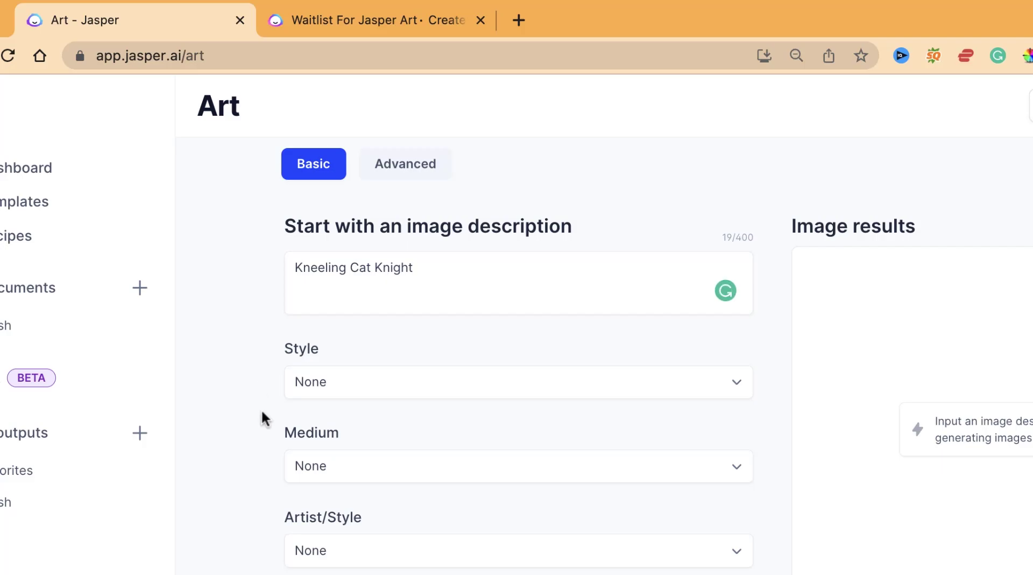
{"action": "left_click", "coordinate": [429, 388]}
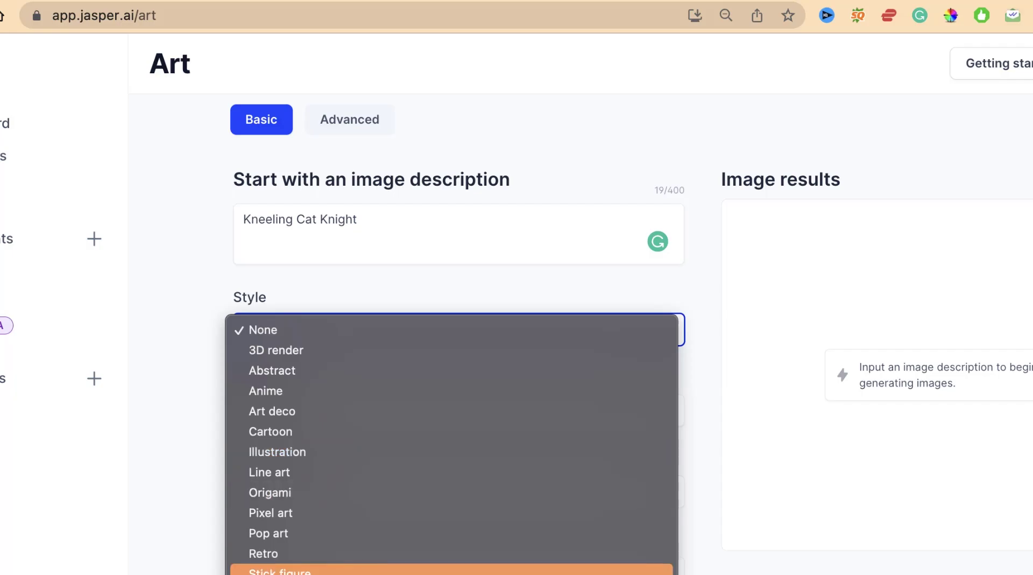
{"action": "left_click", "coordinate": [325, 451]}
{"action": "left_click", "coordinate": [357, 412]}
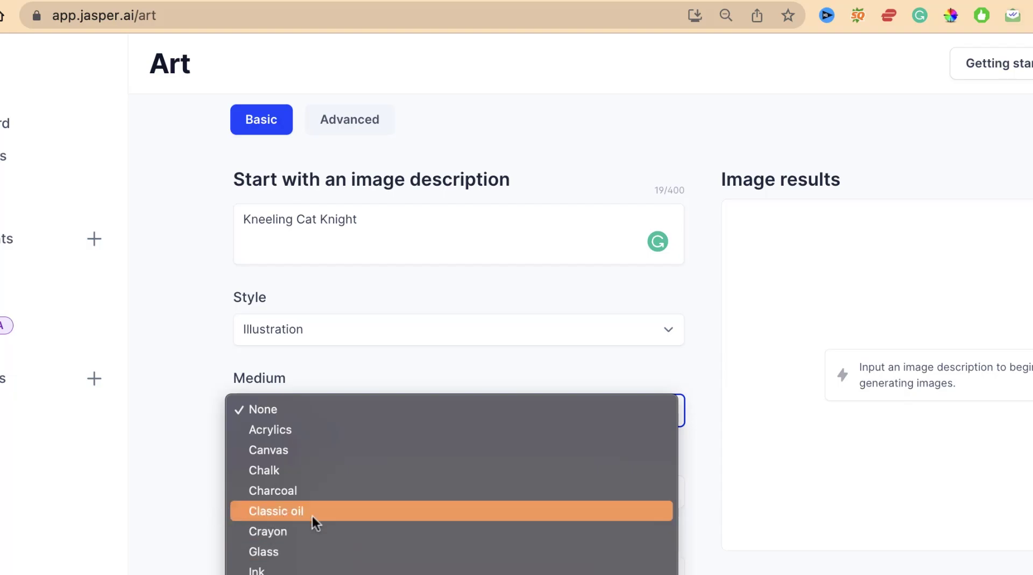
{"action": "key", "text": "Escape"}
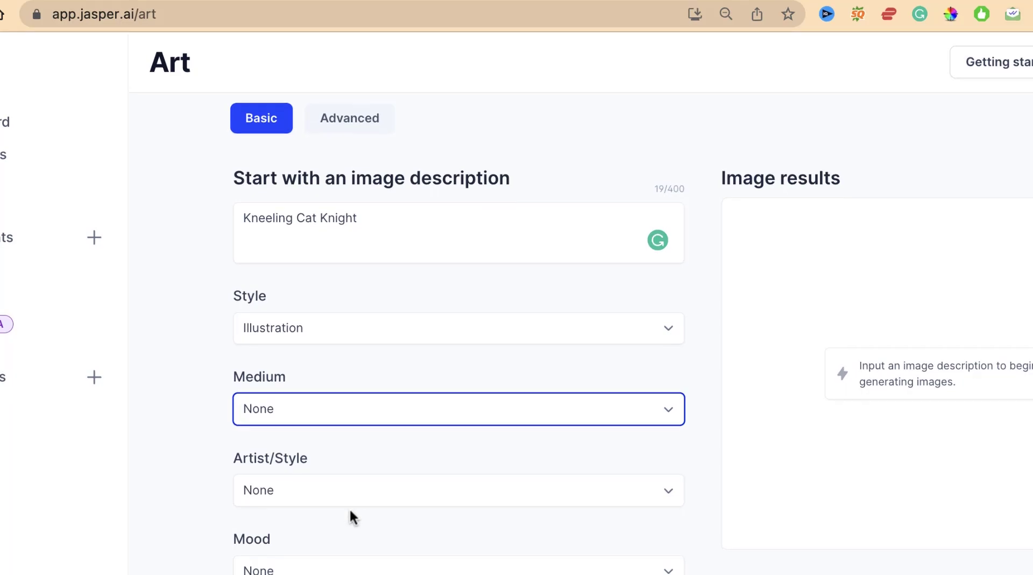
{"action": "scroll", "coordinate": [359, 400], "scroll_direction": "down", "scroll_amount": 3}
{"action": "left_click", "coordinate": [357, 336]}
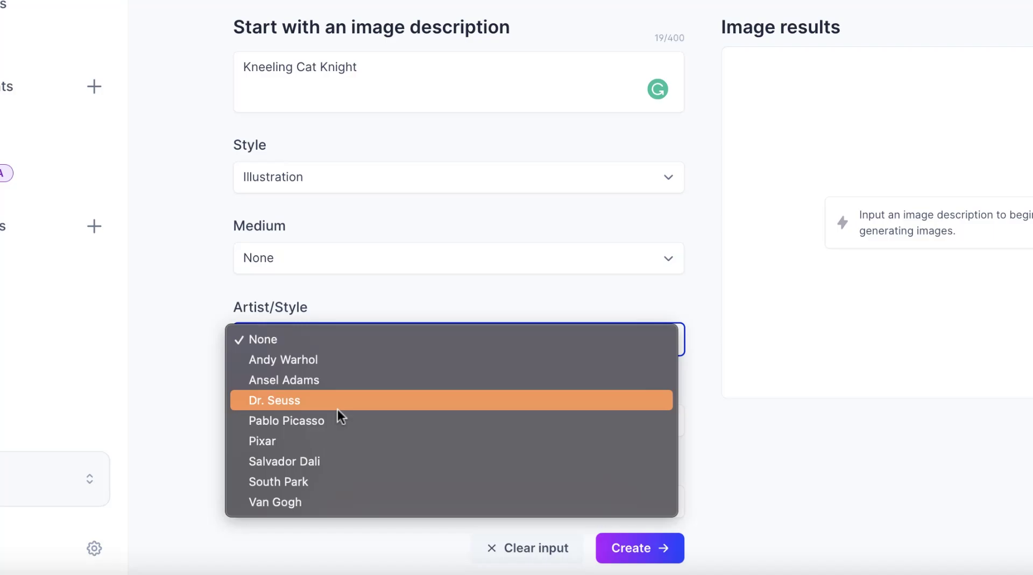
{"action": "left_click", "coordinate": [301, 337]}
Step: Set the image's mood to Aggressive
{"action": "left_click", "coordinate": [386, 428]}
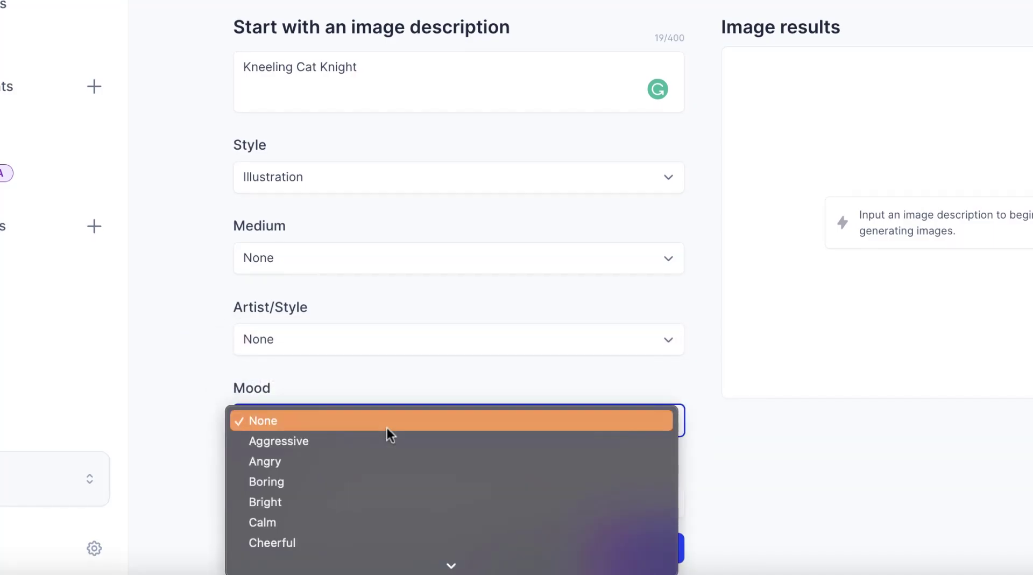
{"action": "scroll", "coordinate": [387, 427], "scroll_direction": "down", "scroll_amount": 10}
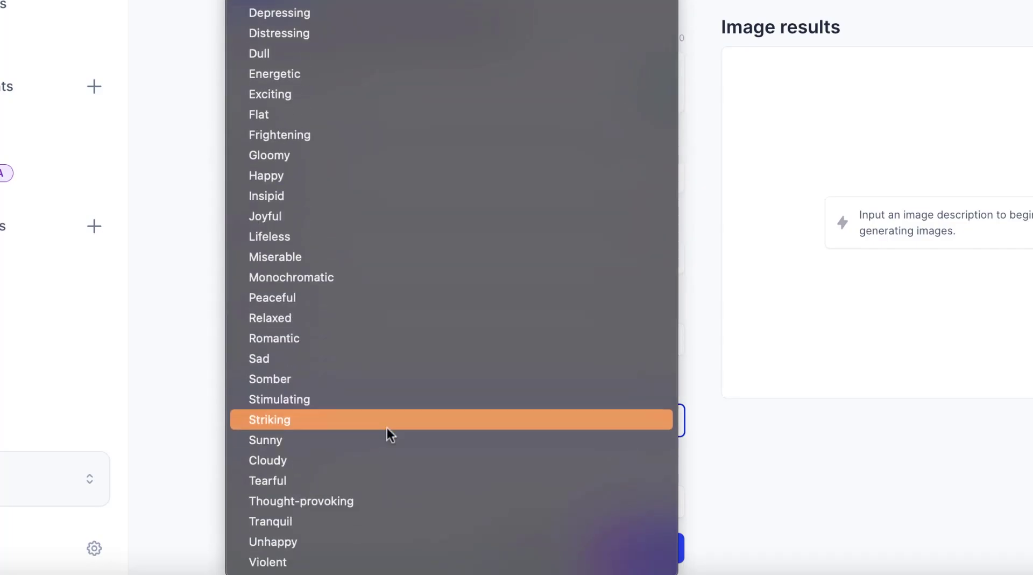
{"action": "left_click", "coordinate": [386, 427]}
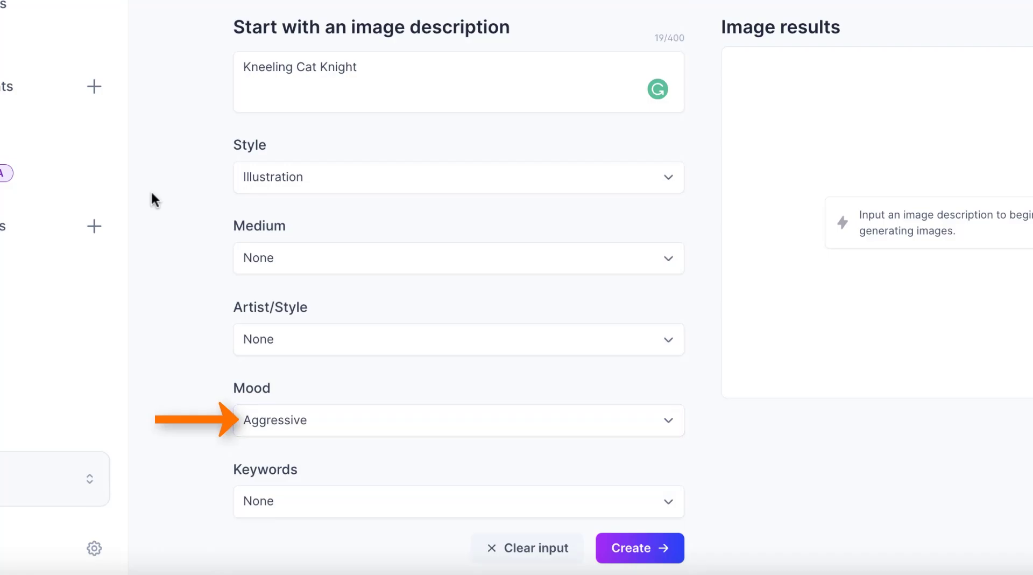
Step: Set the image's keywords to Photorealistic and generate the Kneeling Cat Knight images
{"action": "left_click", "coordinate": [357, 500]}
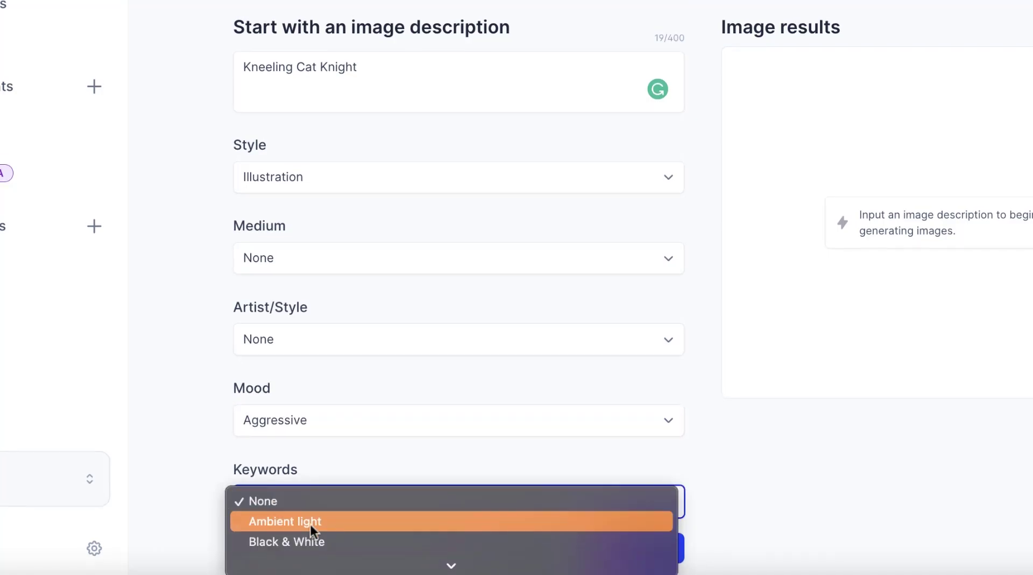
{"action": "scroll", "coordinate": [328, 541], "scroll_direction": "down", "scroll_amount": 3}
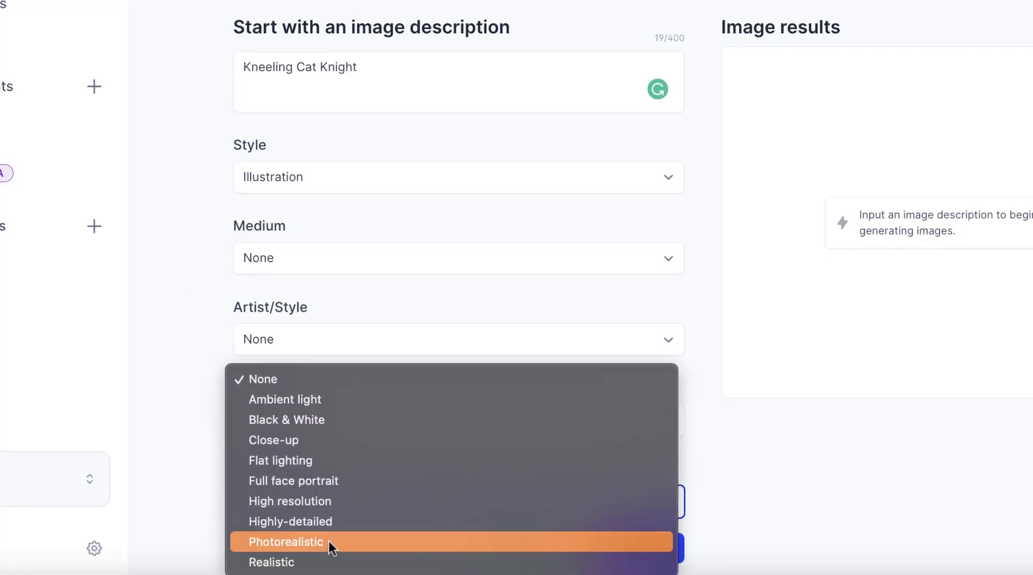
{"action": "left_click", "coordinate": [340, 441]}
{"action": "left_click", "coordinate": [336, 496]}
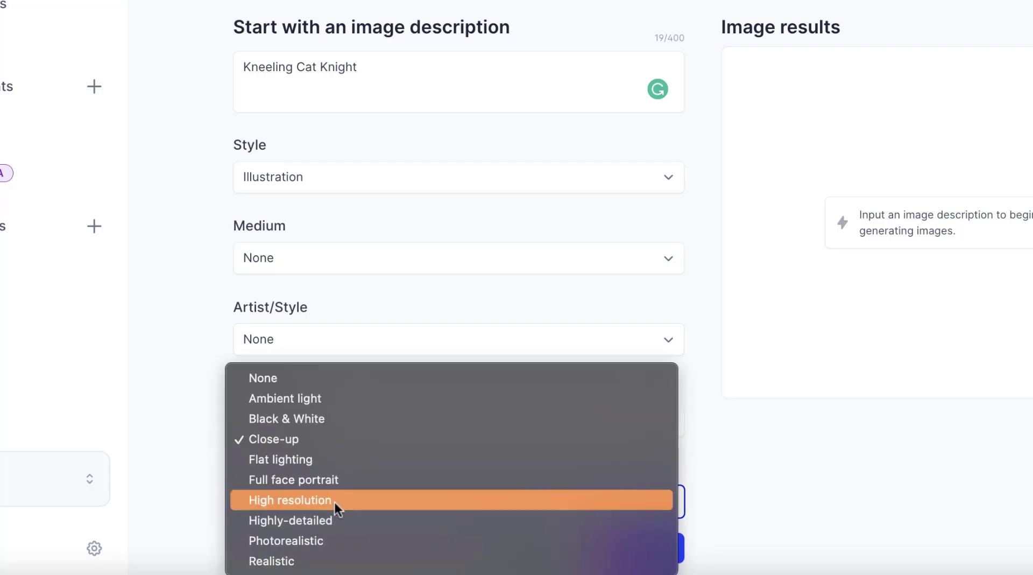
{"action": "left_click", "coordinate": [323, 541]}
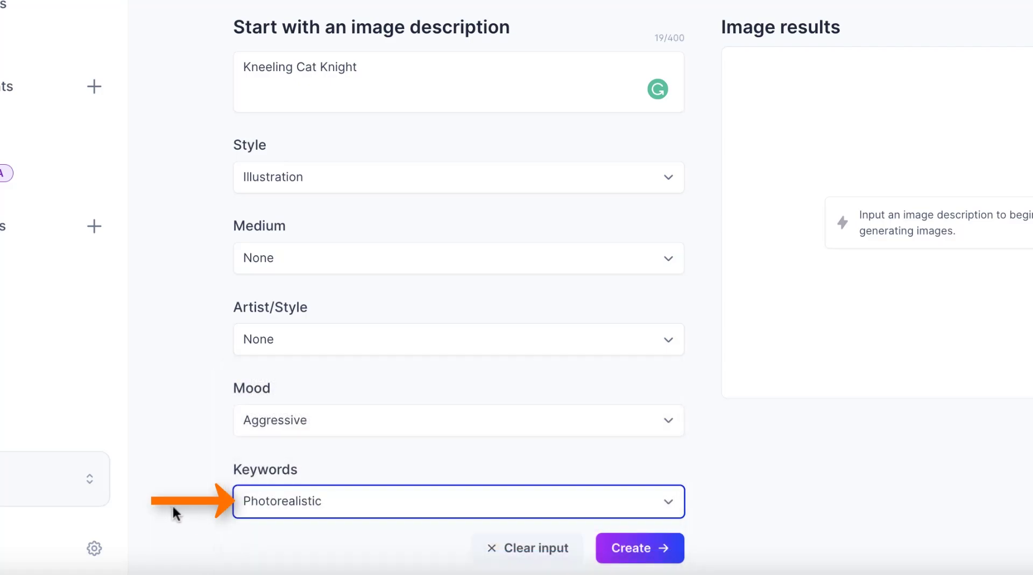
{"action": "left_click", "coordinate": [640, 547]}
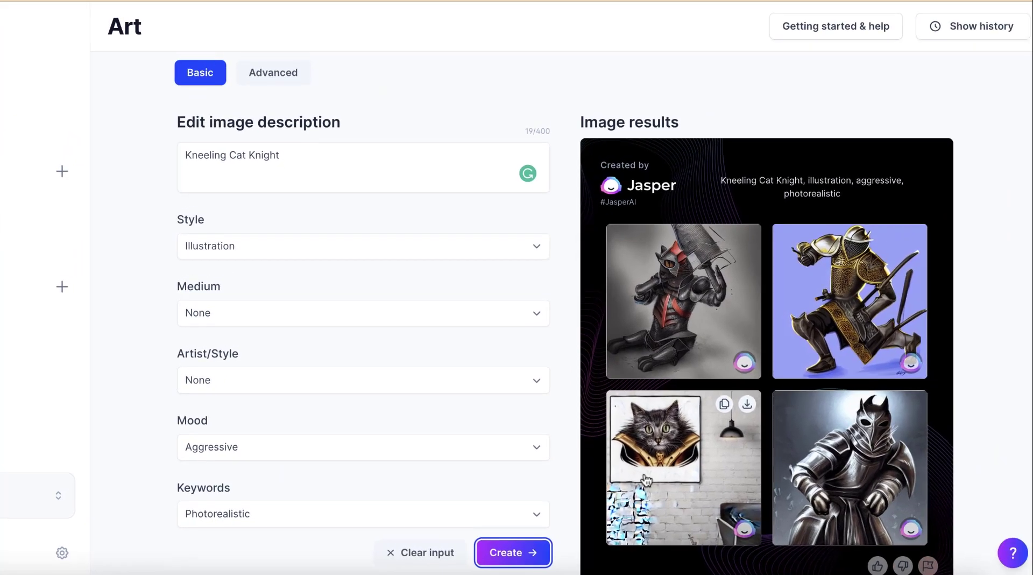
{"action": "scroll", "coordinate": [645, 479], "scroll_direction": "down", "scroll_amount": 1}
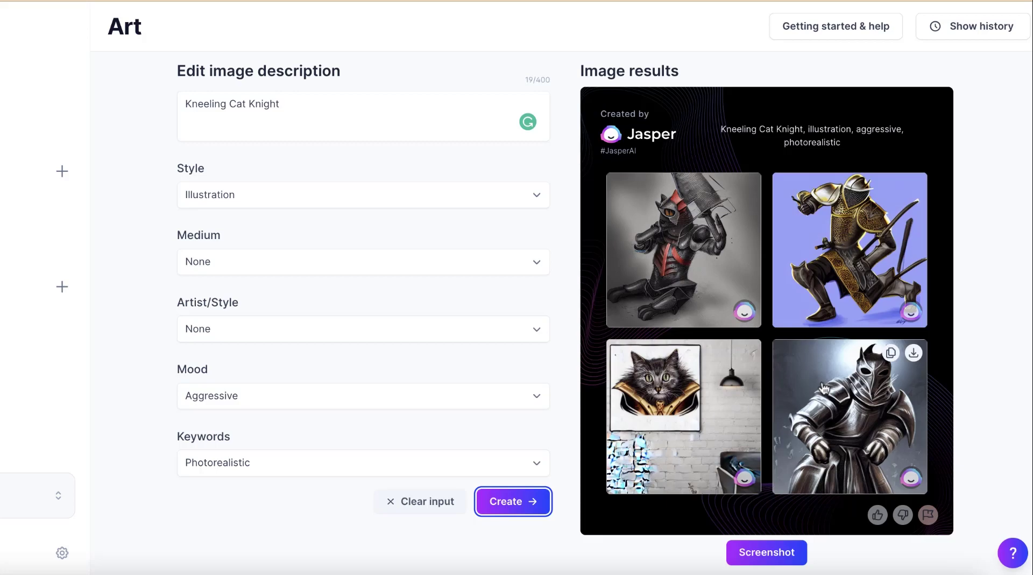
Step: Reset the style to None and generate a new set of Kneeling Cat Knight images
{"action": "left_click", "coordinate": [395, 195]}
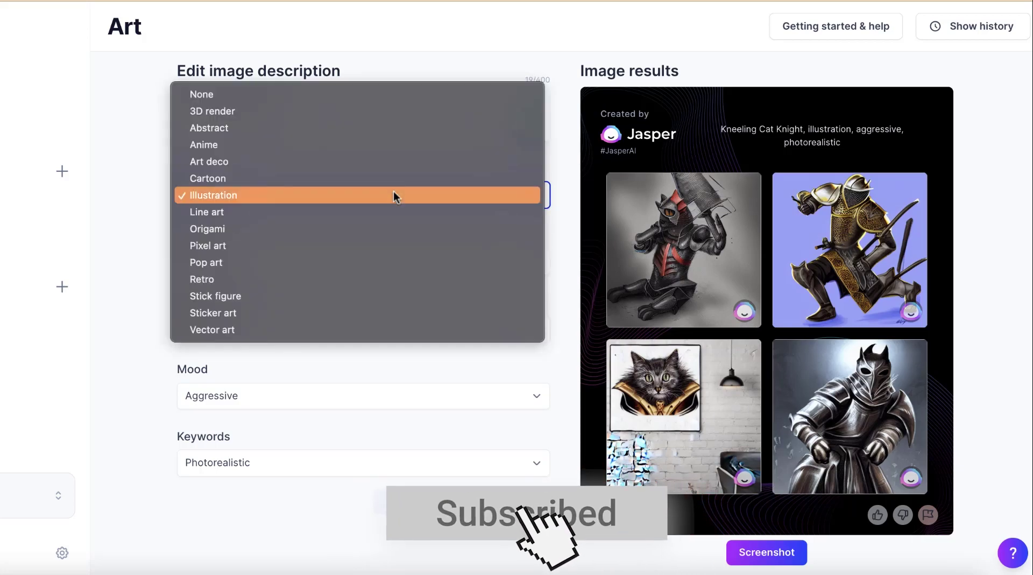
{"action": "left_click", "coordinate": [289, 93]}
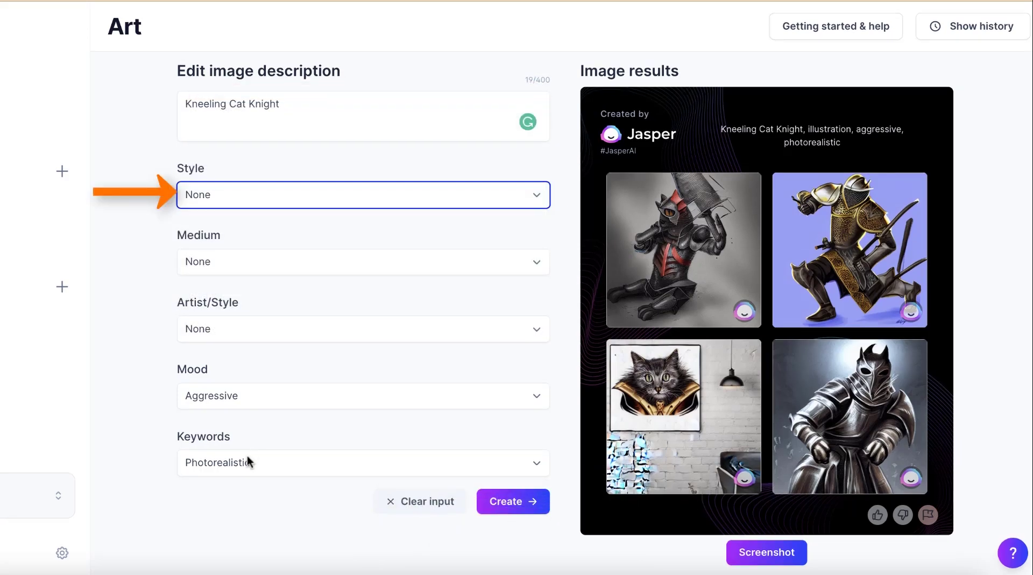
{"action": "scroll", "coordinate": [235, 404], "scroll_direction": "up", "scroll_amount": 1}
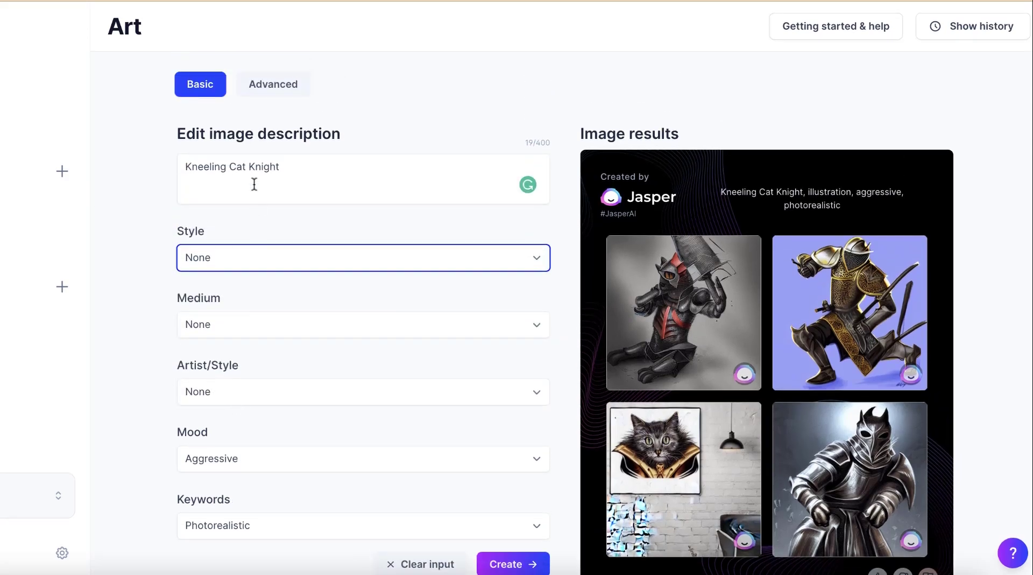
{"action": "scroll", "coordinate": [447, 350], "scroll_direction": "down", "scroll_amount": 1}
{"action": "left_click", "coordinate": [538, 503]}
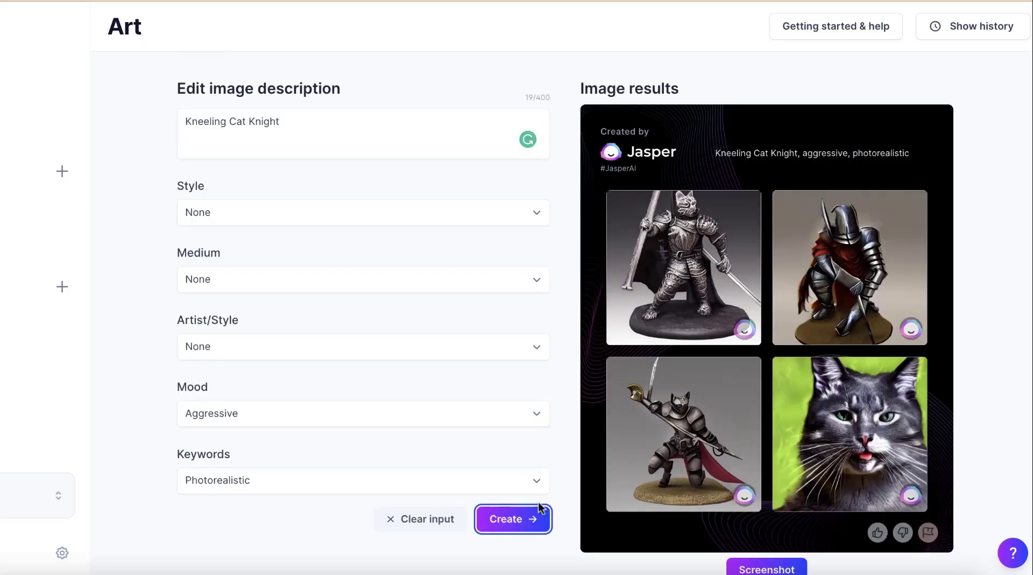
{"action": "mouse_move", "coordinate": [688, 280]}
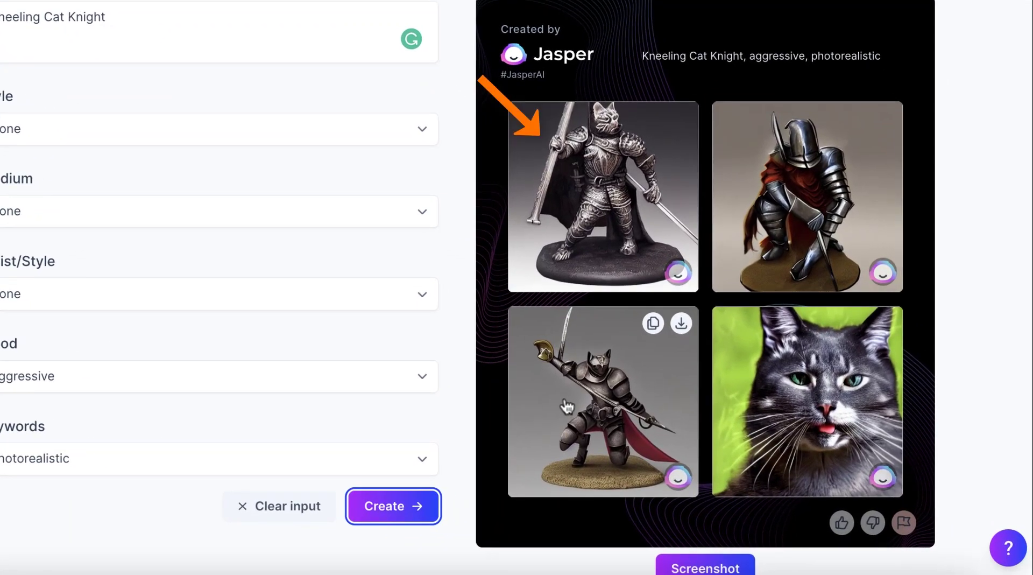
{"action": "left_click", "coordinate": [656, 319]}
{"action": "left_click", "coordinate": [606, 242]}
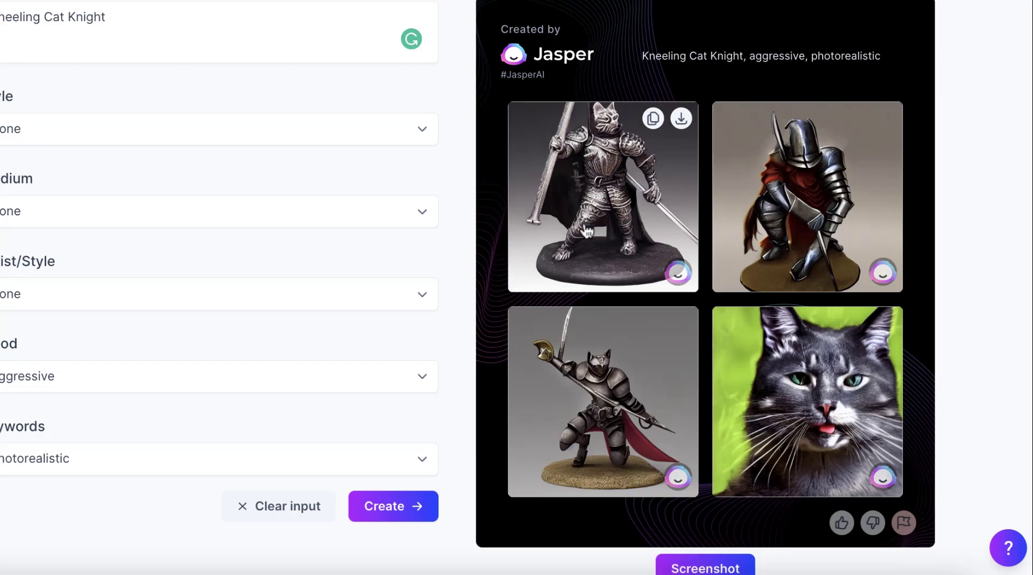
Step: In Advanced mode, generate images for "Kneeling Cat Knight, portrait, finely detailed armor, intricate design, silver, silk, cinematic lighting, 4k photorealistic"
{"action": "scroll", "coordinate": [278, 212], "scroll_direction": "up", "scroll_amount": 1}
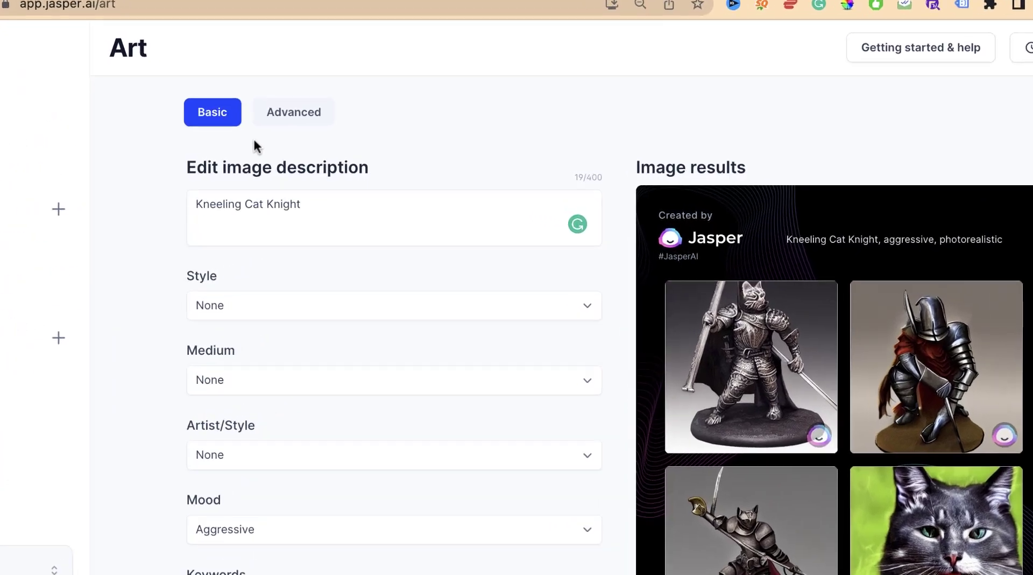
{"action": "left_click", "coordinate": [296, 108]}
{"action": "left_click", "coordinate": [294, 213]}
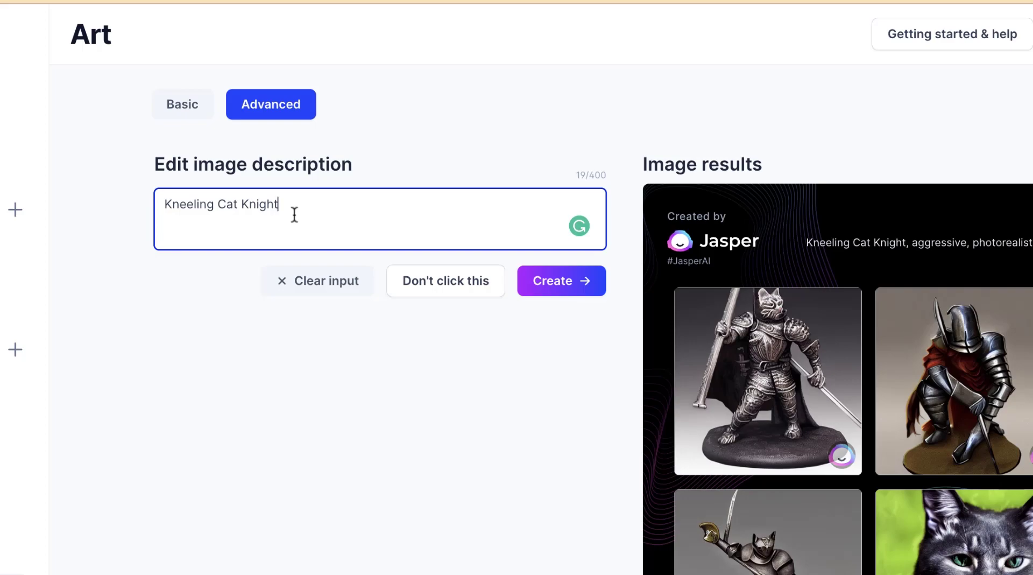
{"action": "type", "text": ", po"}
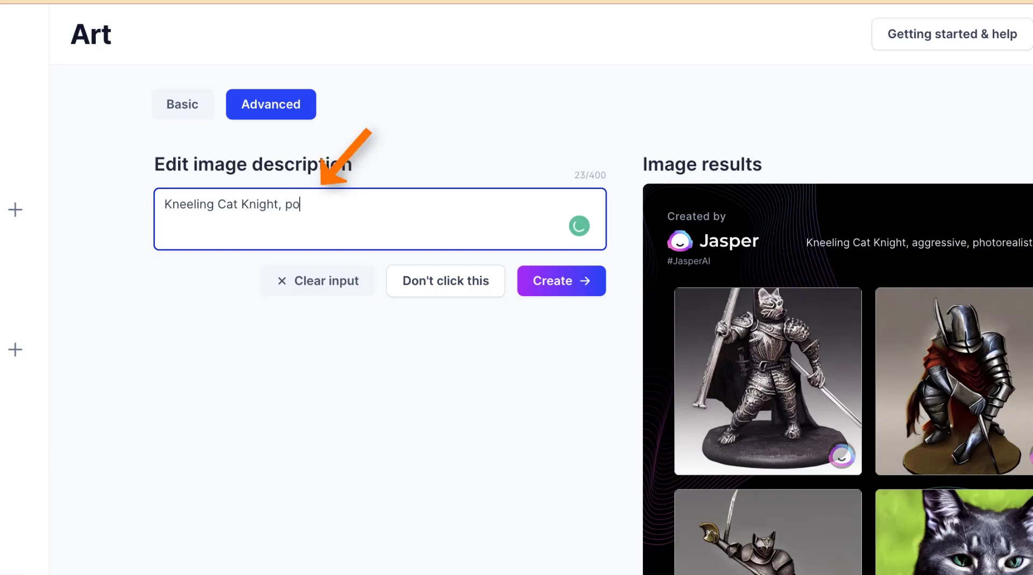
{"action": "type", "text": "rtrait,"}
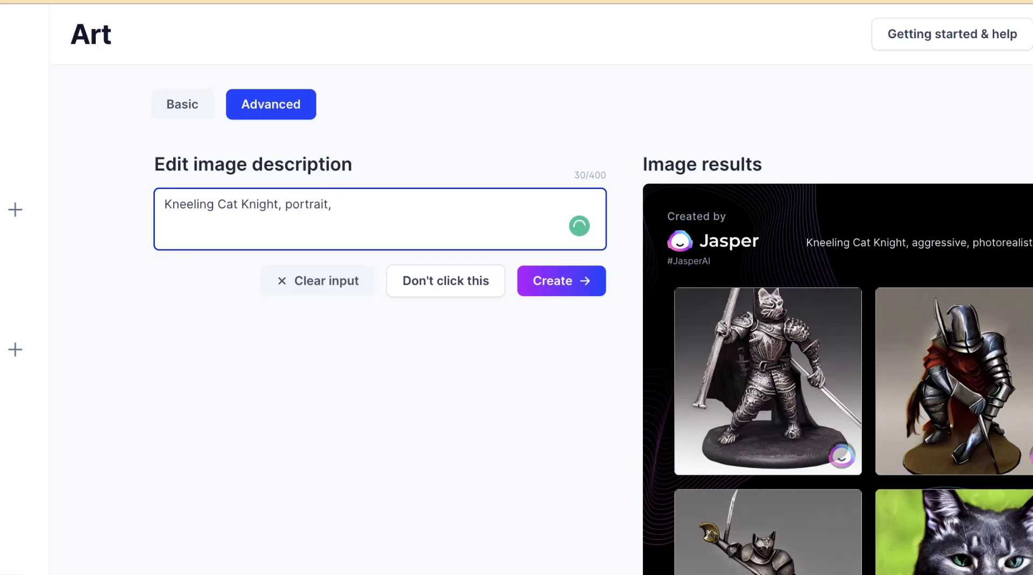
{"action": "type", "text": " finely detailed armor, "}
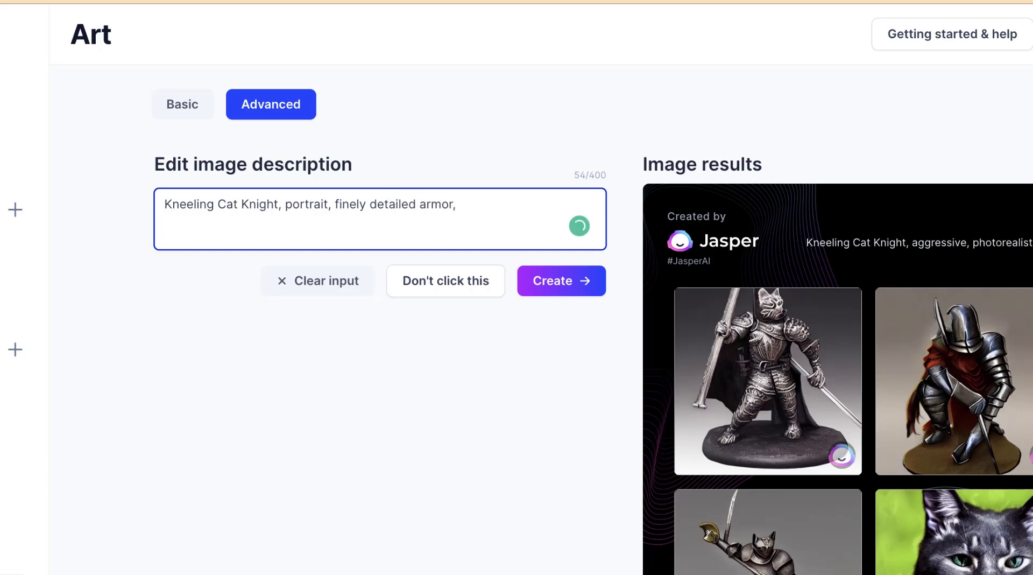
{"action": "type", "text": "intricate design, "}
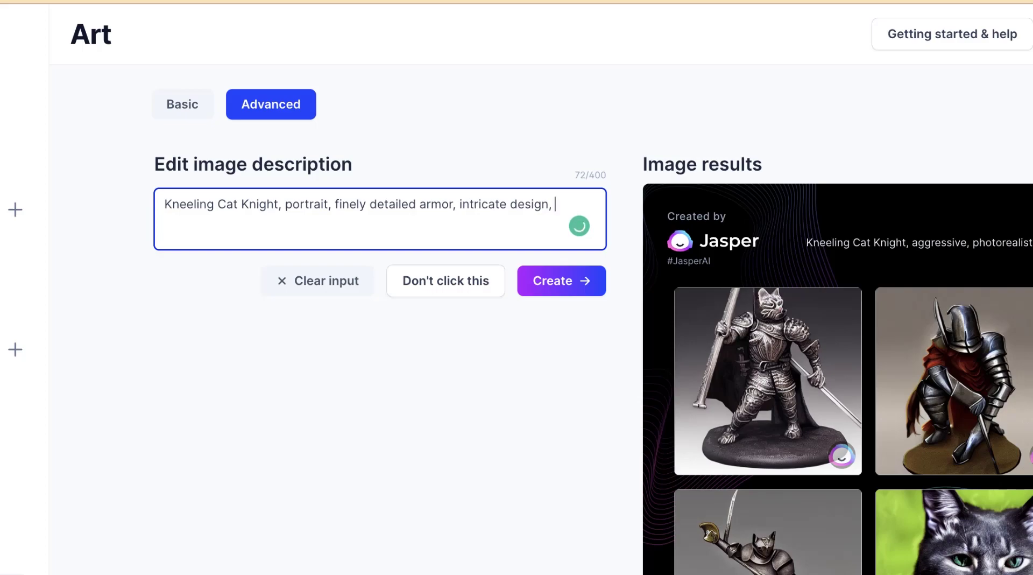
{"action": "type", "text": "silver, "}
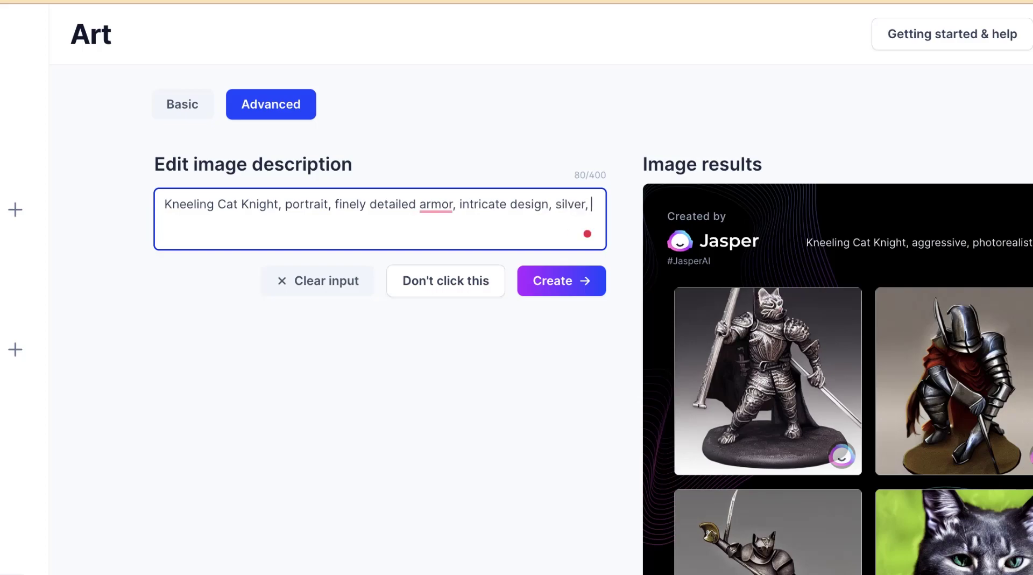
{"action": "type", "text": "silk, cinematic l"}
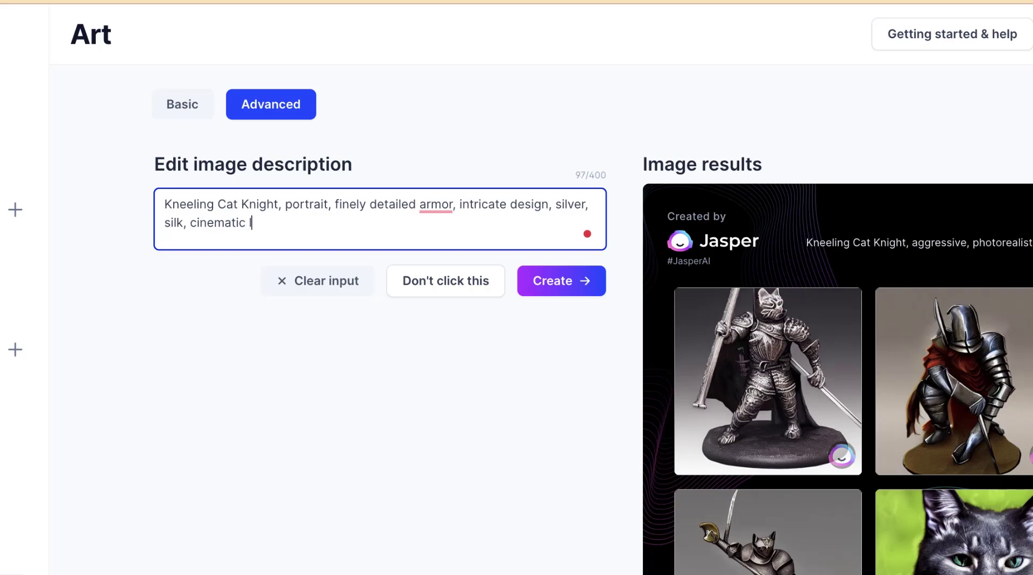
{"action": "type", "text": "ighting, 4k ph"}
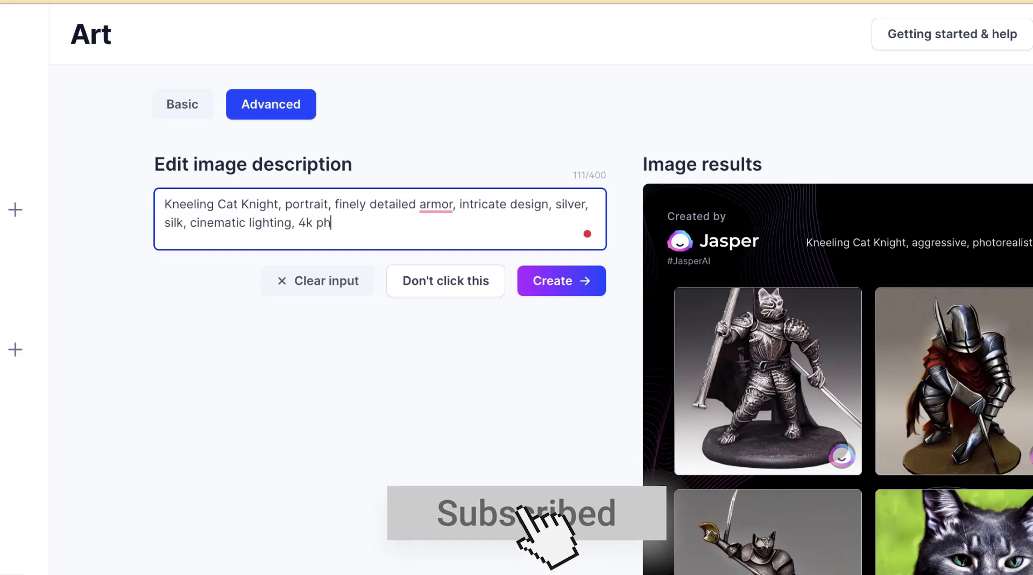
{"action": "type", "text": "otorealistic"}
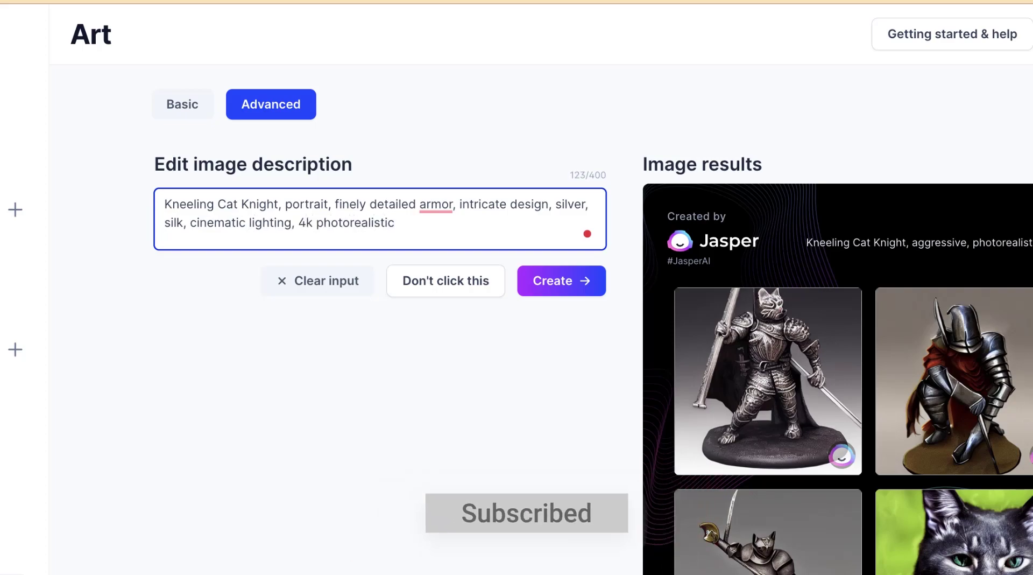
{"action": "left_click", "coordinate": [563, 285]}
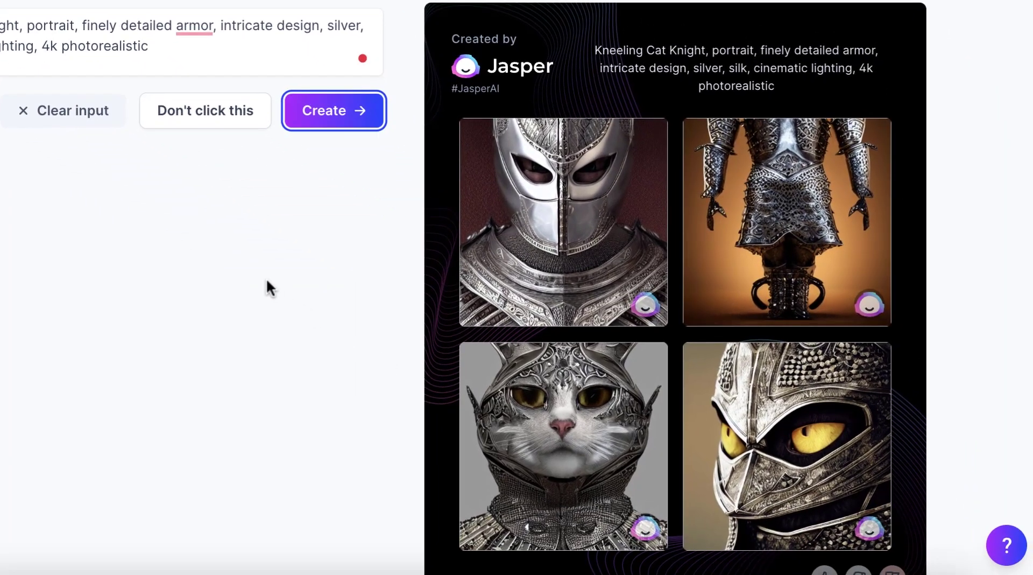
Step: Enlarge the generated cat knight images one by one, finishing with the yellow-eyed helmet close-up
{"action": "scroll", "coordinate": [593, 180], "scroll_direction": "down", "scroll_amount": 2}
{"action": "left_click", "coordinate": [547, 178]}
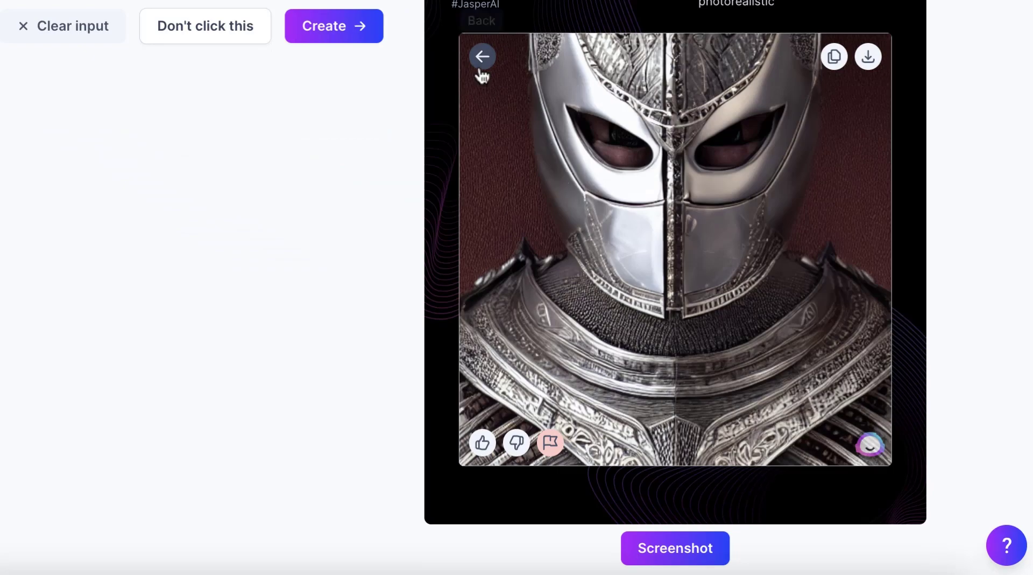
{"action": "left_click", "coordinate": [480, 71]}
{"action": "left_click", "coordinate": [515, 359]}
{"action": "left_click", "coordinate": [483, 57]}
{"action": "left_click", "coordinate": [541, 340]}
{"action": "left_click", "coordinate": [660, 268]}
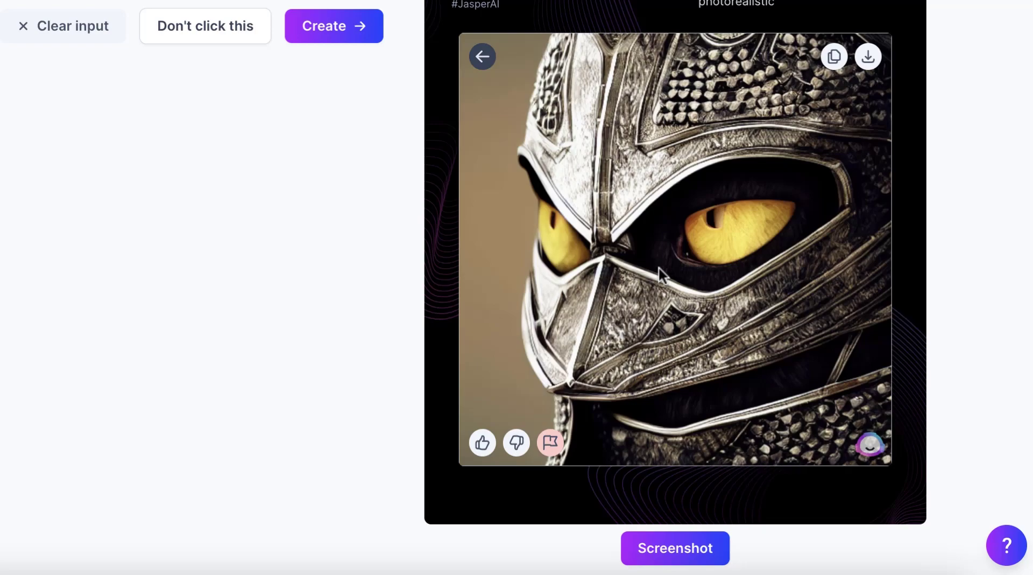
Step: Download the yellow-eyed helmet image and inspect the downloaded file's detail up close in the image viewer
{"action": "left_click", "coordinate": [868, 56]}
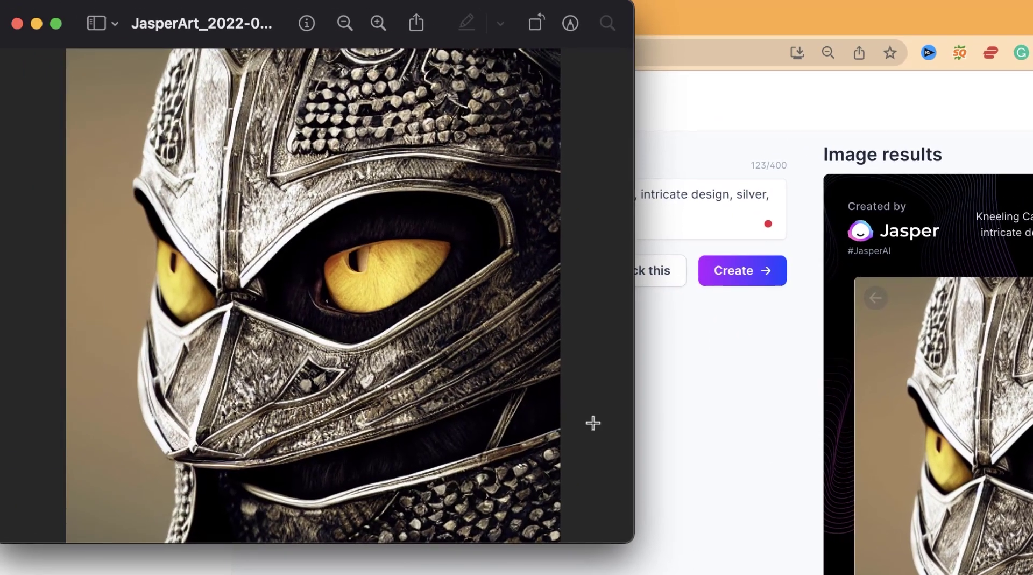
{"action": "scroll", "coordinate": [371, 223], "scroll_direction": "up", "scroll_amount": 5}
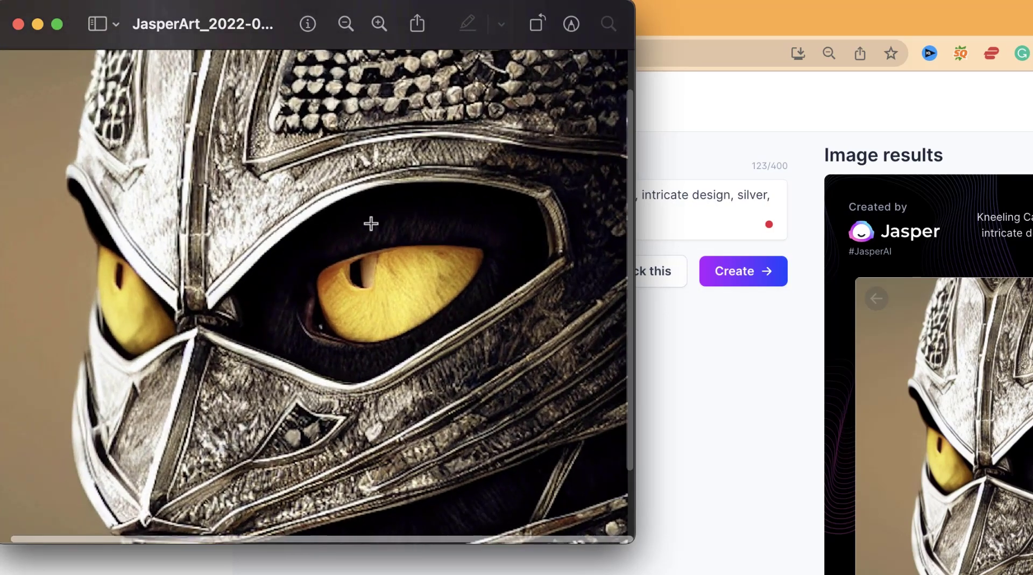
{"action": "scroll", "coordinate": [372, 223], "scroll_direction": "down", "scroll_amount": 5}
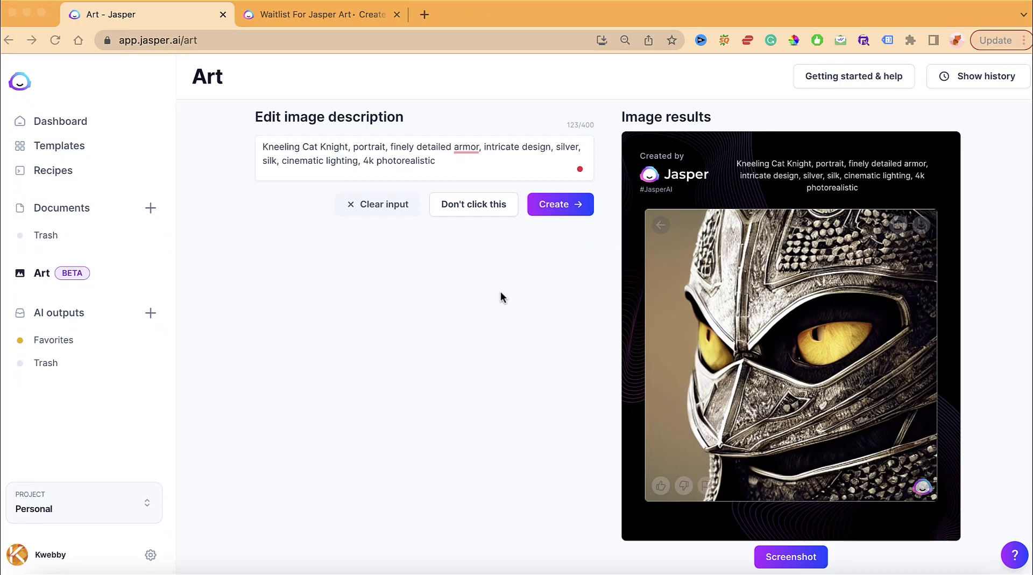
Step: Replace the image description with "Dwayne Johnson making tacos, Movieposter, Hyperrealistic, cinematic, 4k" and generate the images
{"action": "scroll", "coordinate": [376, 292], "scroll_direction": "up", "scroll_amount": 1}
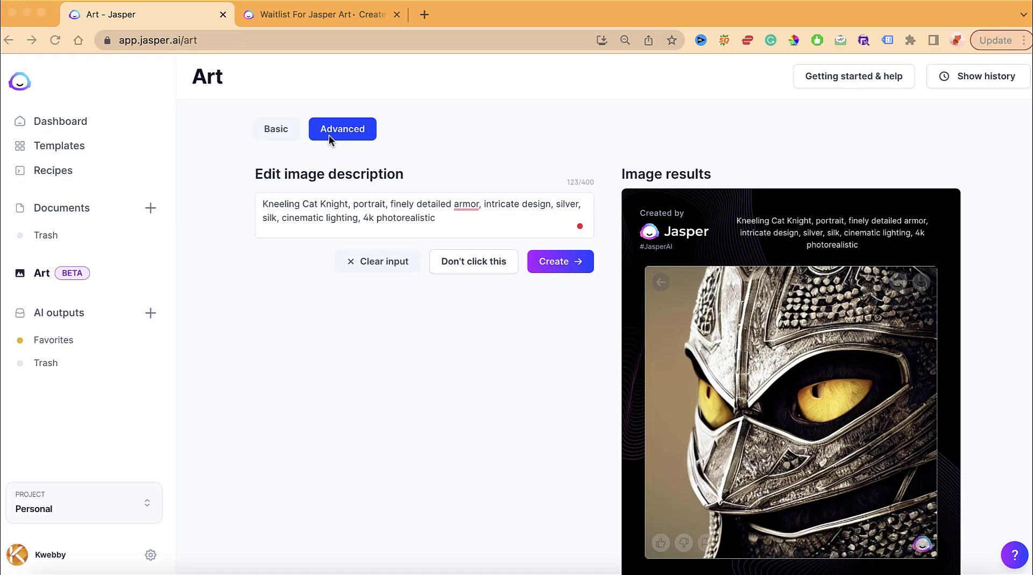
{"action": "scroll", "coordinate": [530, 231], "scroll_direction": "down", "scroll_amount": 2}
{"action": "triple_click", "coordinate": [426, 217]}
{"action": "key", "text": "BackSpace"}
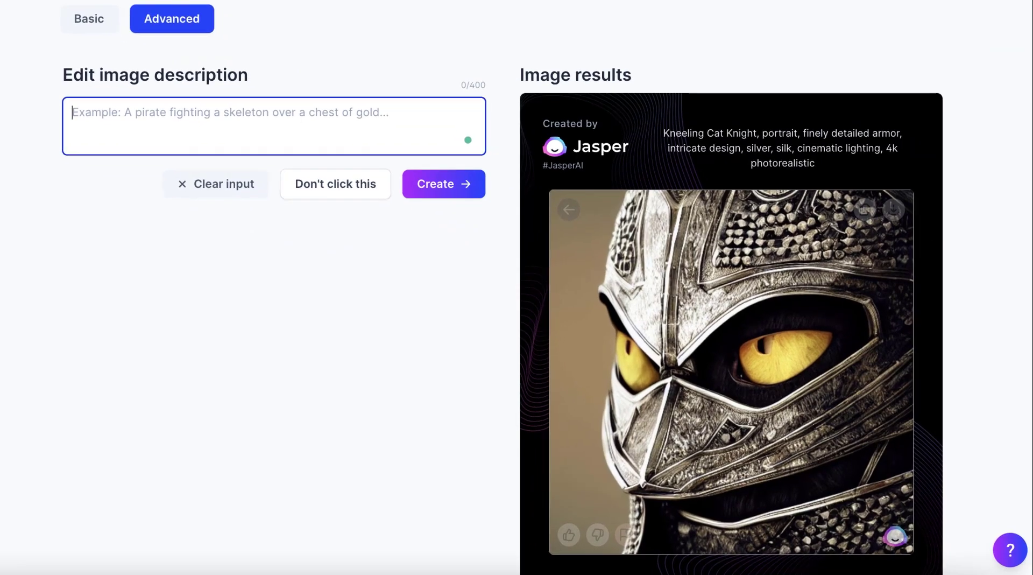
{"action": "type", "text": "Dw"}
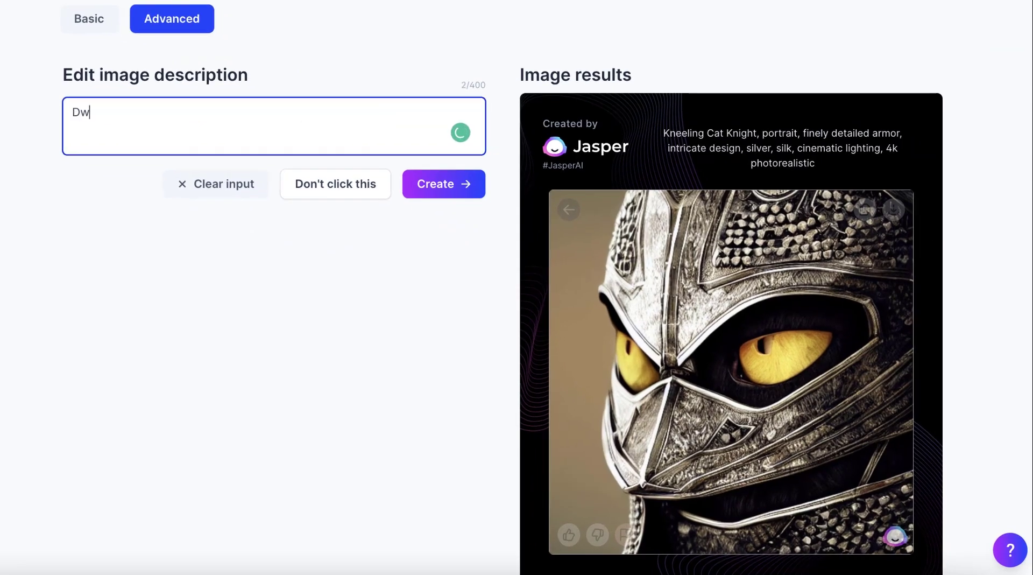
{"action": "type", "text": "ayne Johnson making "}
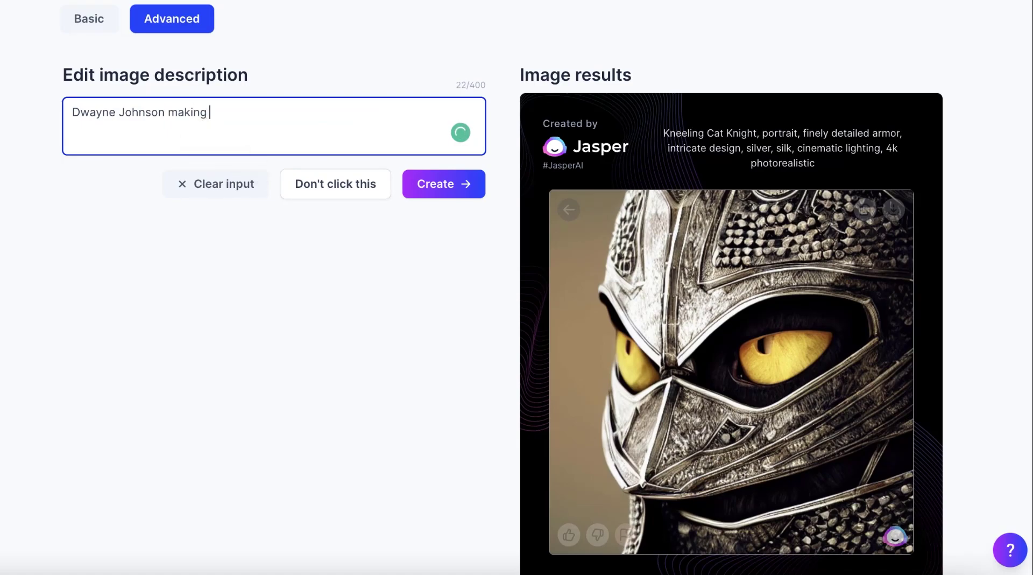
{"action": "type", "text": "tacos,  Movieposter, Hyperrealistic, "}
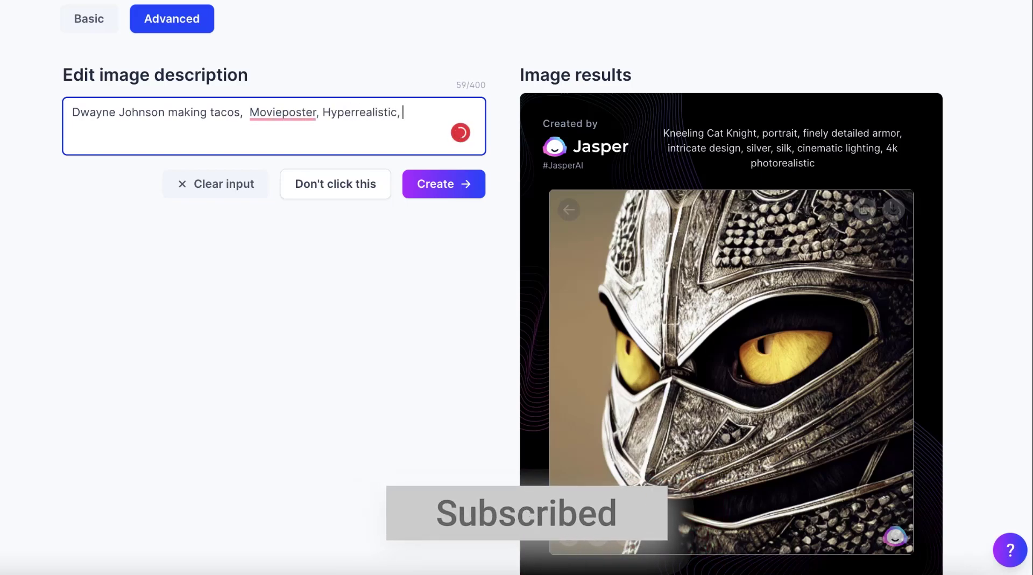
{"action": "type", "text": "cinematic"}
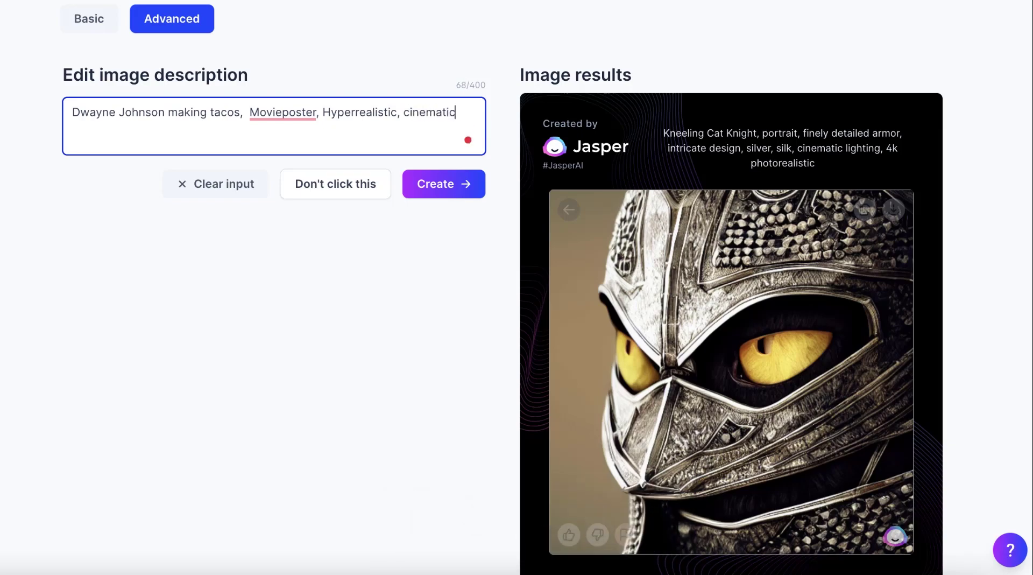
{"action": "type", "text": ", 4k"}
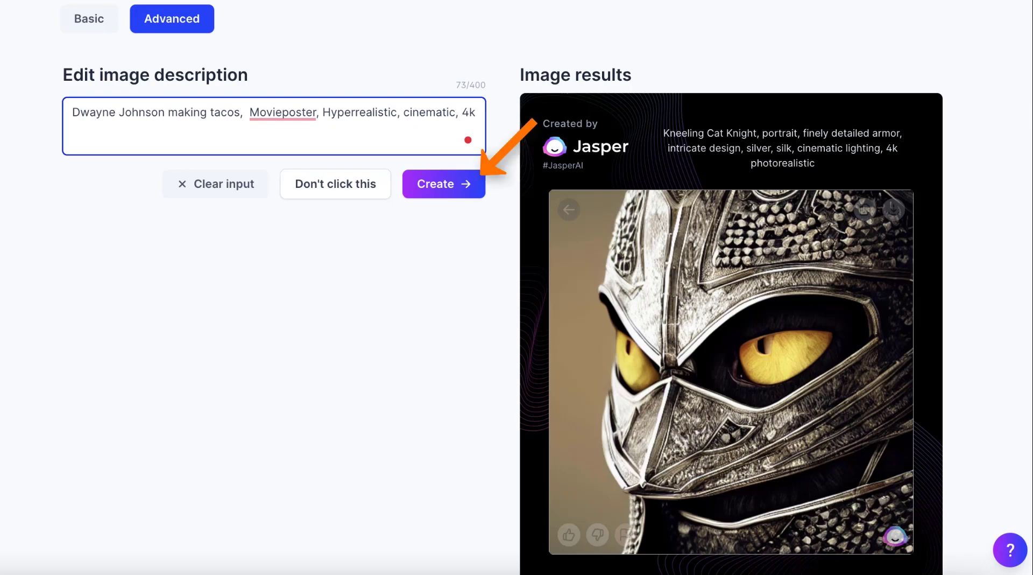
{"action": "left_click", "coordinate": [444, 184]}
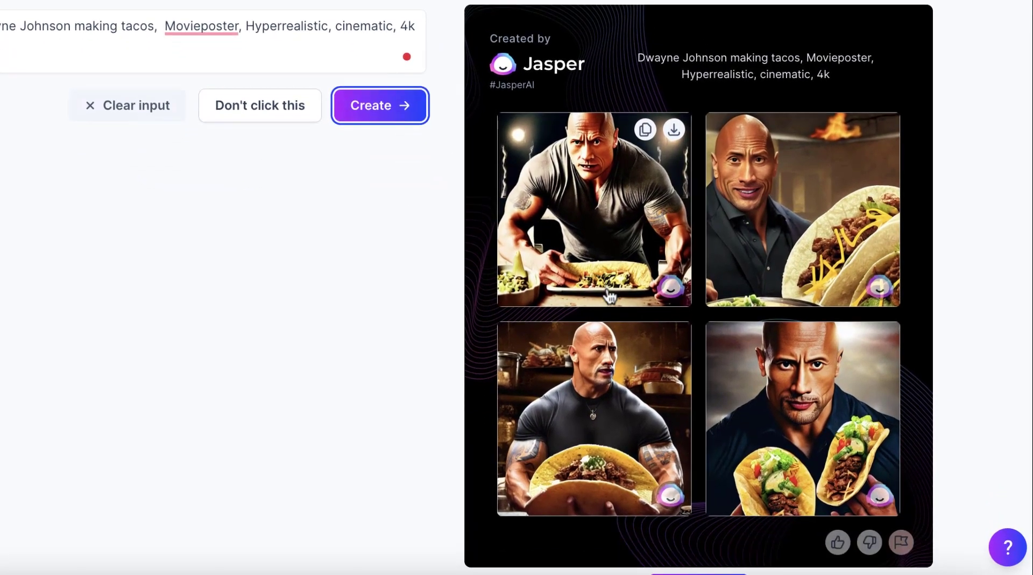
Step: View the image of Dwayne Johnson holding one large taco enlarged and return to all four results
{"action": "left_click", "coordinate": [611, 434]}
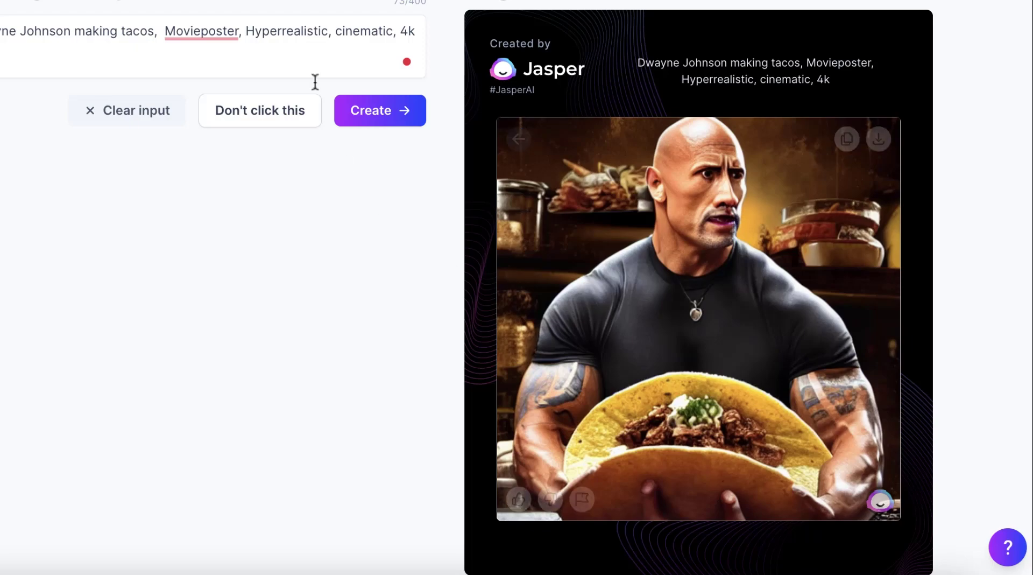
{"action": "triple_click", "coordinate": [301, 30]}
{"action": "left_click", "coordinate": [518, 138]}
{"action": "scroll", "coordinate": [592, 269], "scroll_direction": "down", "scroll_amount": 1}
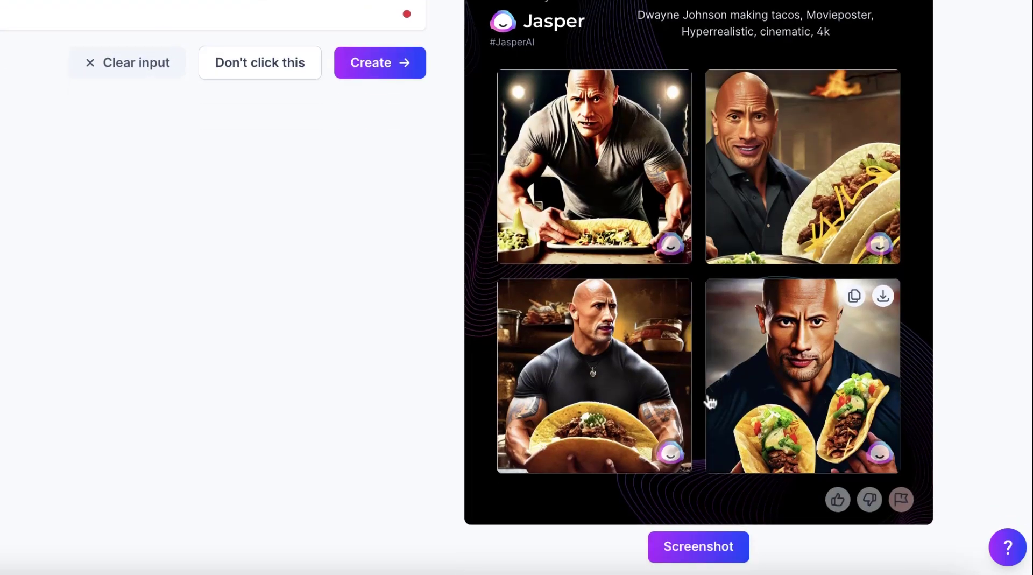
Step: Download one of the Dwayne Johnson taco images from its enlarged view and go back to the results grid
{"action": "left_click", "coordinate": [592, 350]}
{"action": "left_click", "coordinate": [879, 91]}
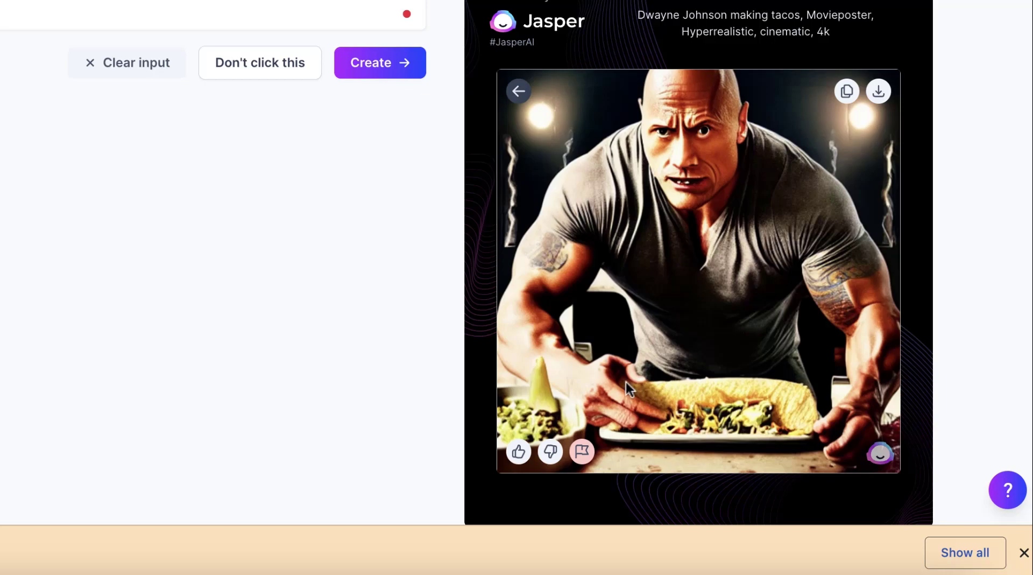
{"action": "left_click", "coordinate": [519, 91]}
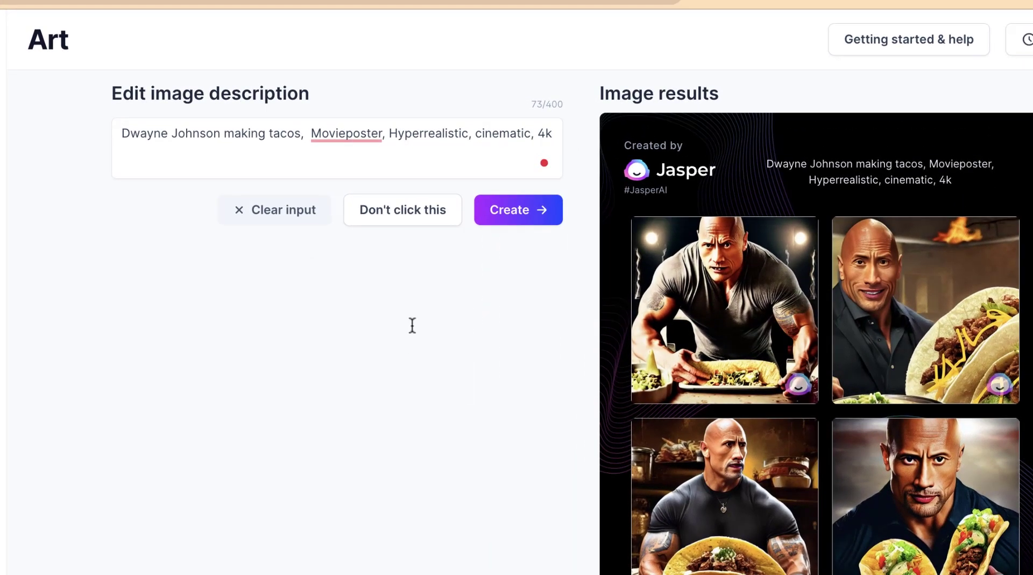
Step: Replace the image description with "Gold Statue of Henry Cavill, Photography, Beautifull, HDR, 8K, 80mm Lens" and generate the images
{"action": "double_click", "coordinate": [261, 133]}
{"action": "key", "text": "ctrl+a"}
{"action": "key", "text": "BackSpace"}
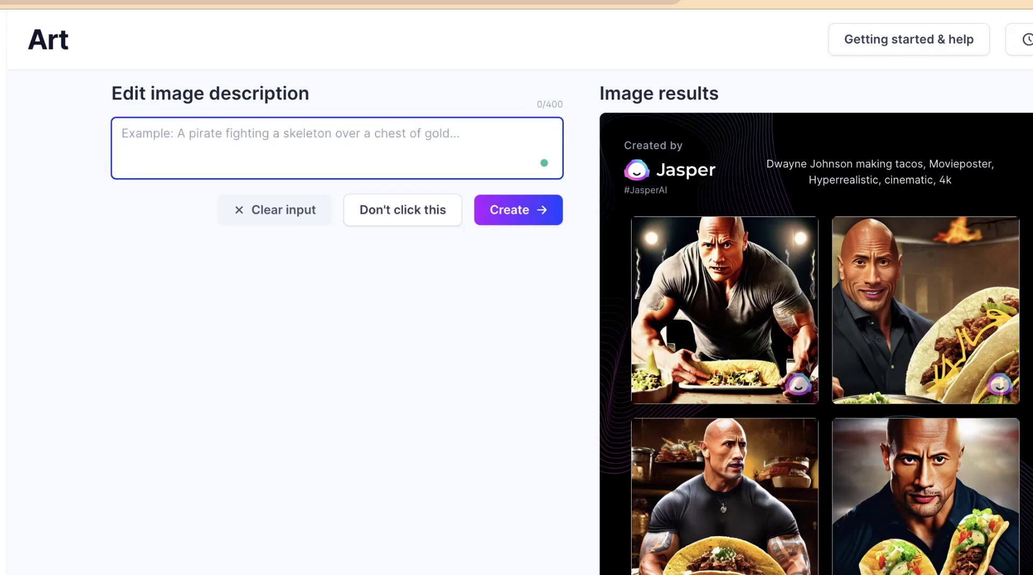
{"action": "type", "text": "Gold Sta"}
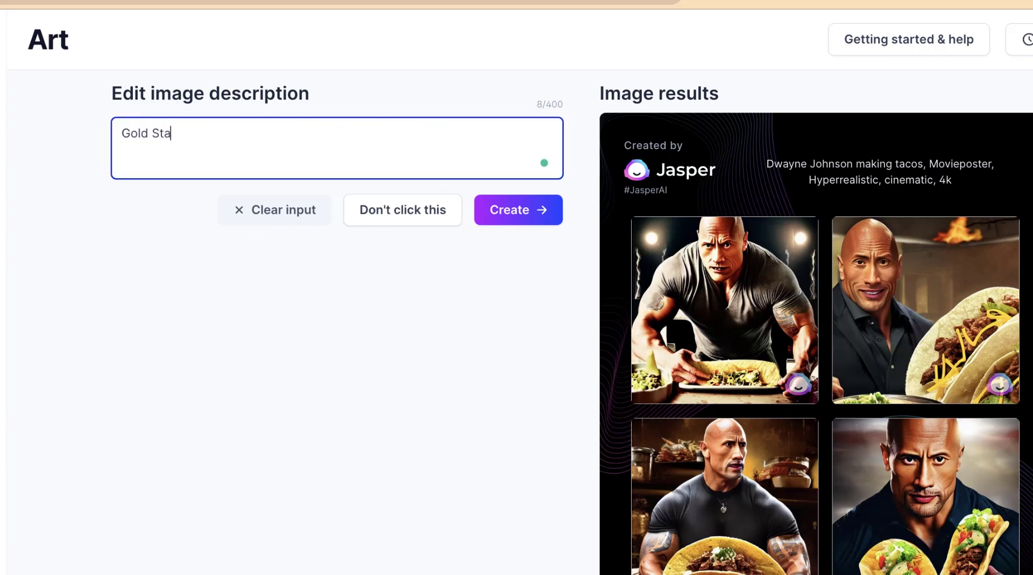
{"action": "type", "text": "tue of Henry Cavill, "}
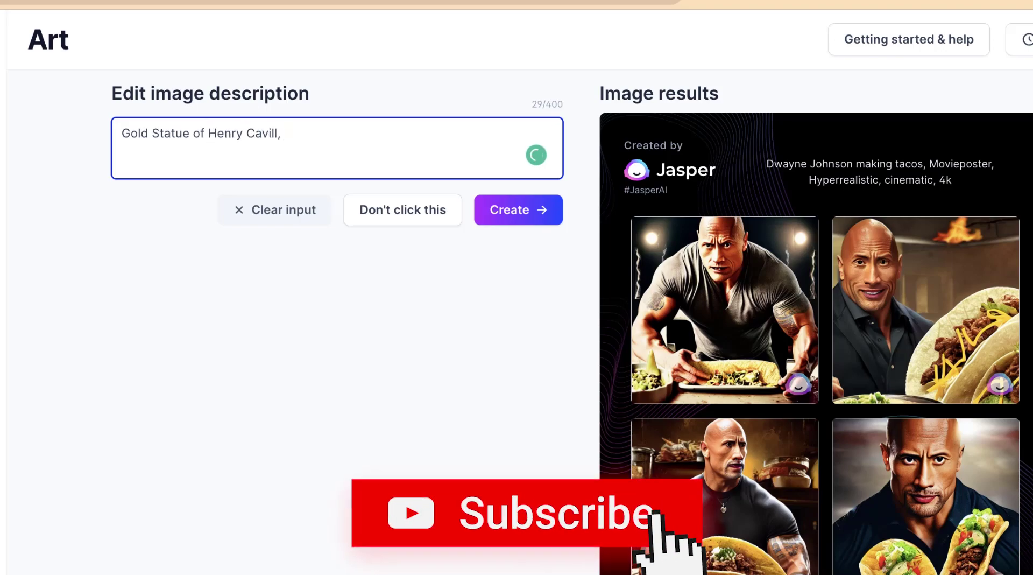
{"action": "type", "text": "Phot"}
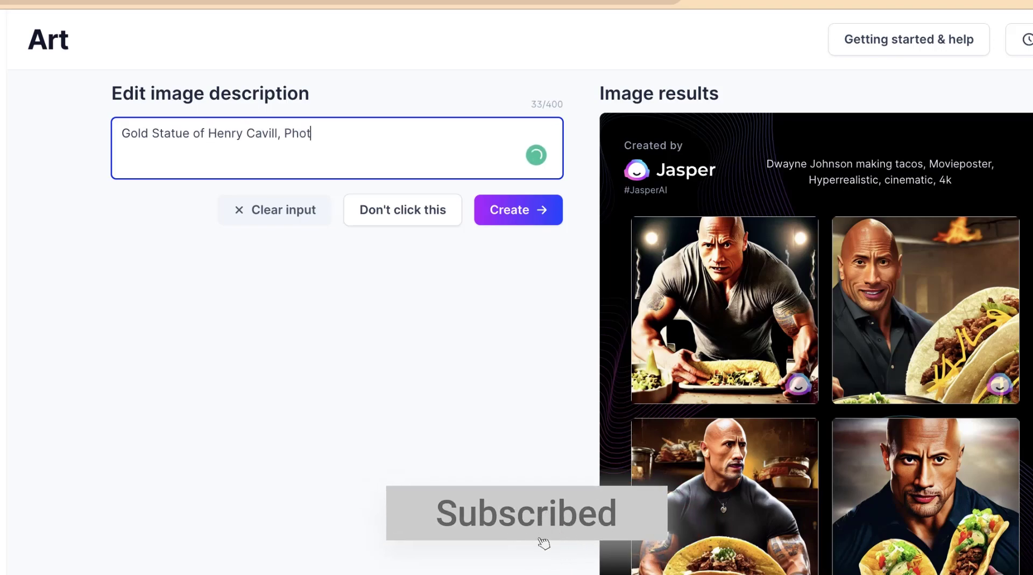
{"action": "type", "text": "ography, "}
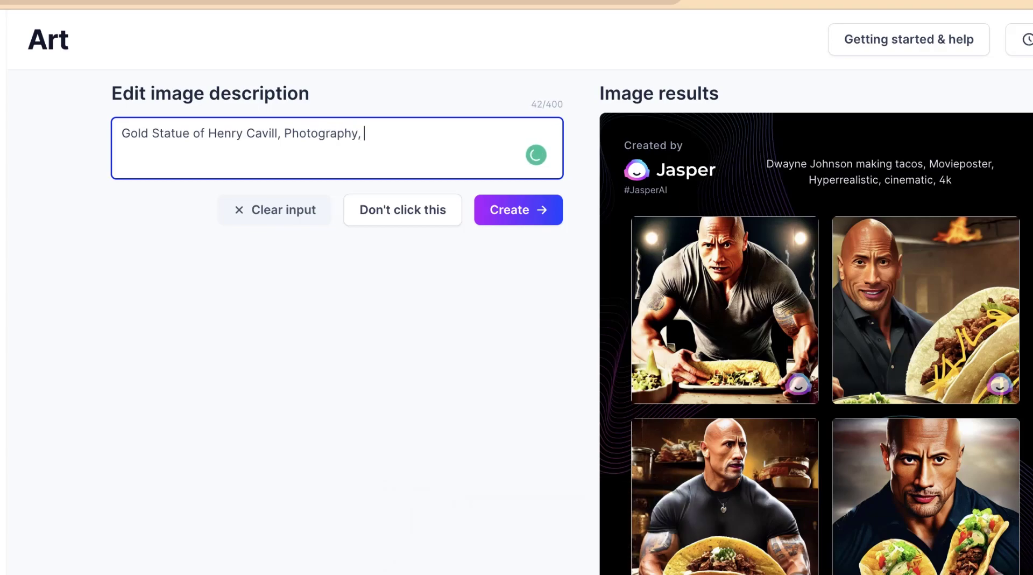
{"action": "type", "text": "Beautifull, HDR, 8K, "}
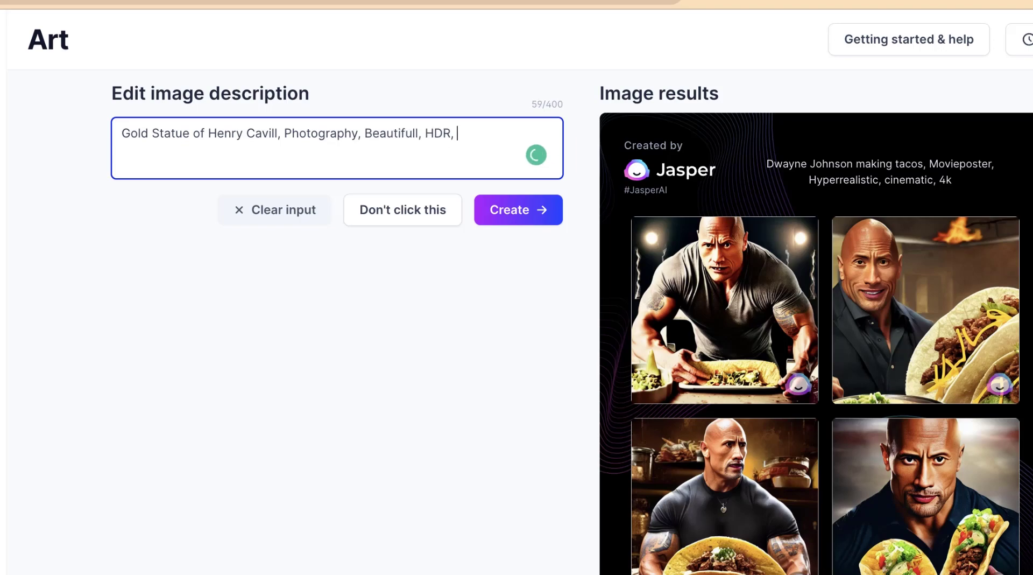
{"action": "type", "text": "80mm Lens"}
{"action": "key", "text": "Return"}
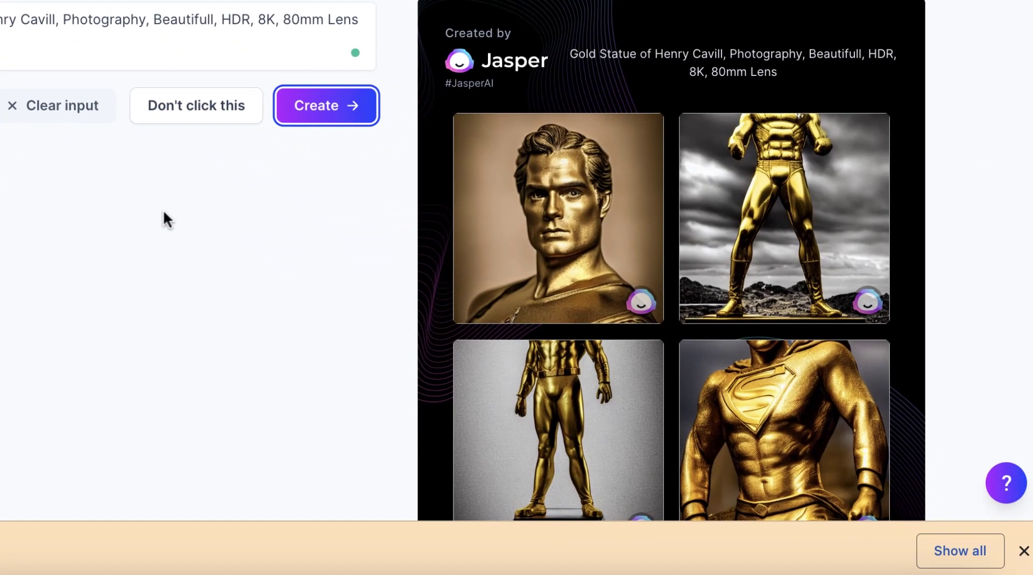
Step: View the gold statue bust and the Superman-emblem torso enlarged, returning to the results grid
{"action": "left_click", "coordinate": [553, 308]}
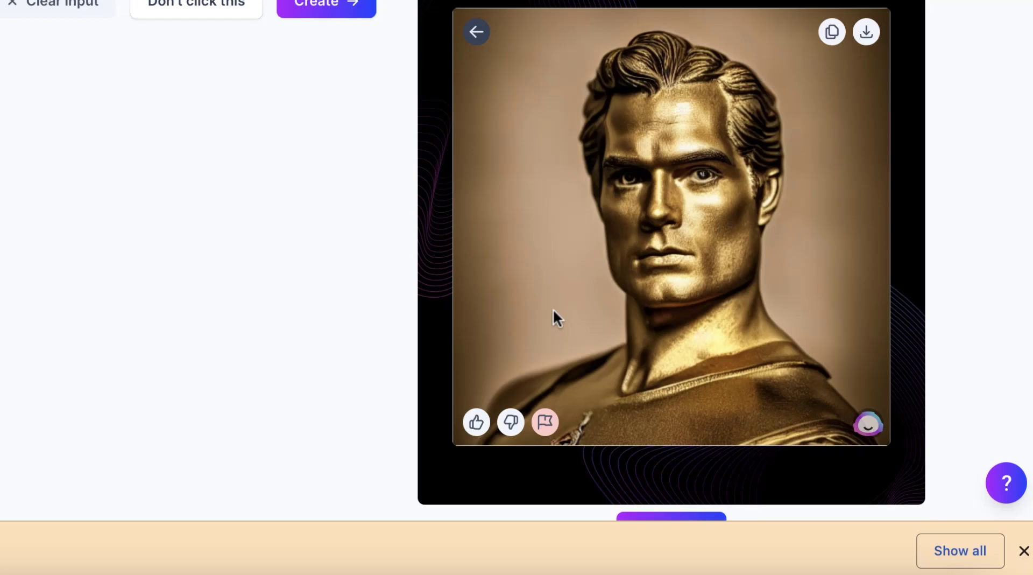
{"action": "left_click", "coordinate": [476, 31]}
{"action": "left_click", "coordinate": [733, 411]}
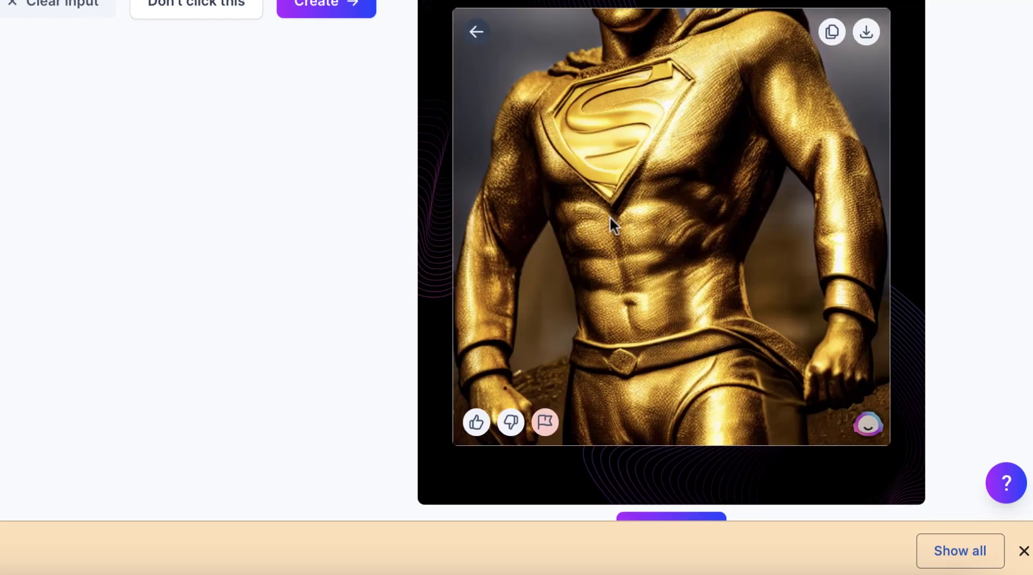
{"action": "left_click", "coordinate": [609, 215]}
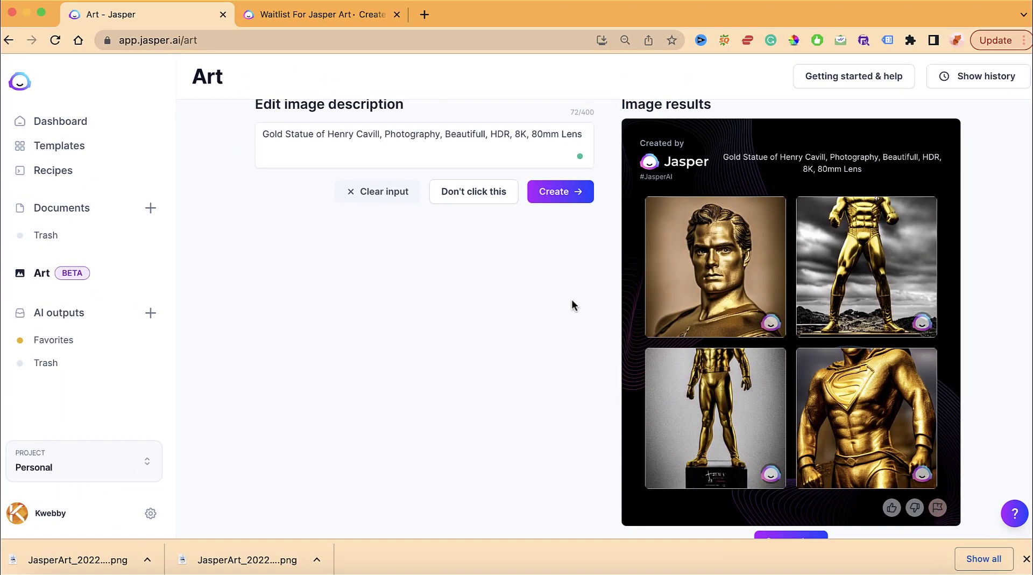
Step: Replace the image description with "SEO Backlinks, Infographic, Icon, 3D Render," and generate the images
{"action": "left_click", "coordinate": [413, 136]}
{"action": "key", "text": "super+a"}
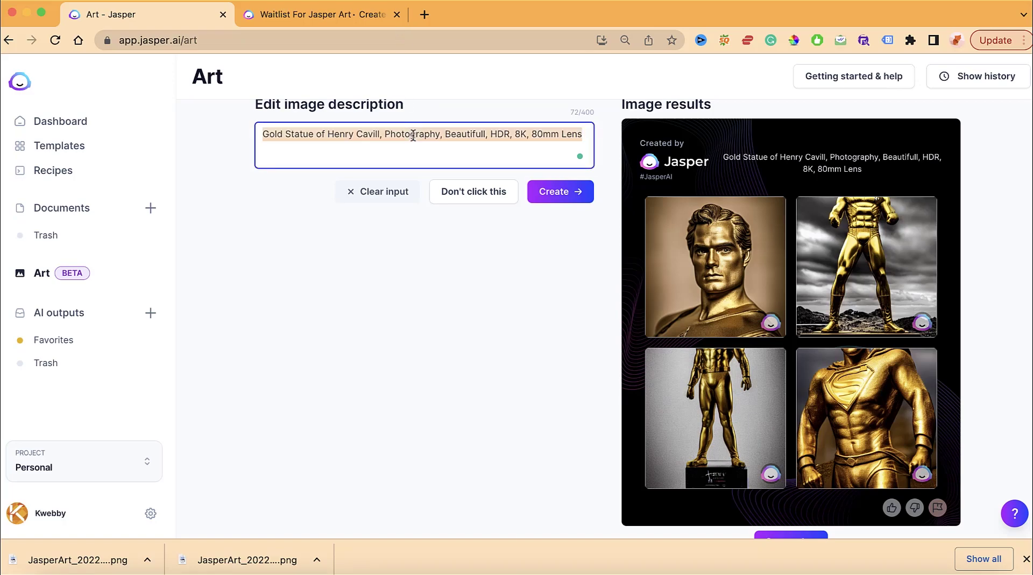
{"action": "double_click", "coordinate": [413, 136]}
{"action": "key", "text": "super+a"}
{"action": "key", "text": "BackSpace"}
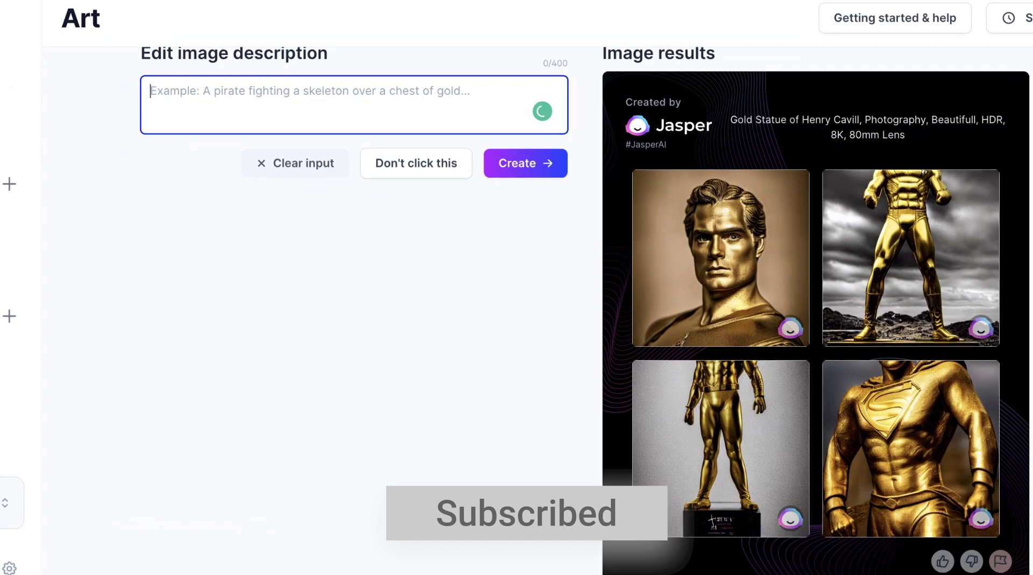
{"action": "type", "text": "SEO Backlinks, Infor"}
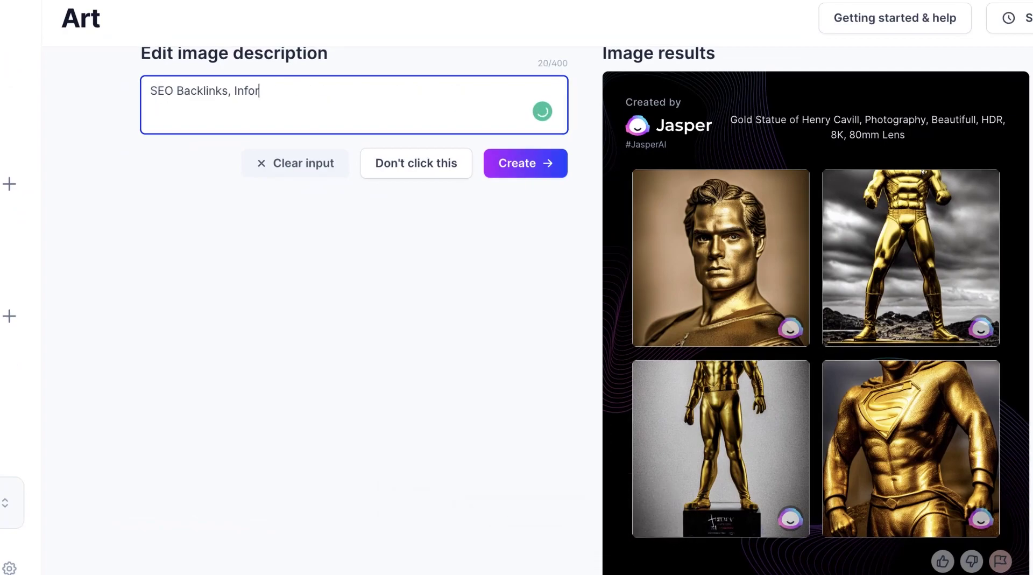
{"action": "key", "text": "BackSpace"}
{"action": "type", "text": "graphic, Icon, 3D Render,"}
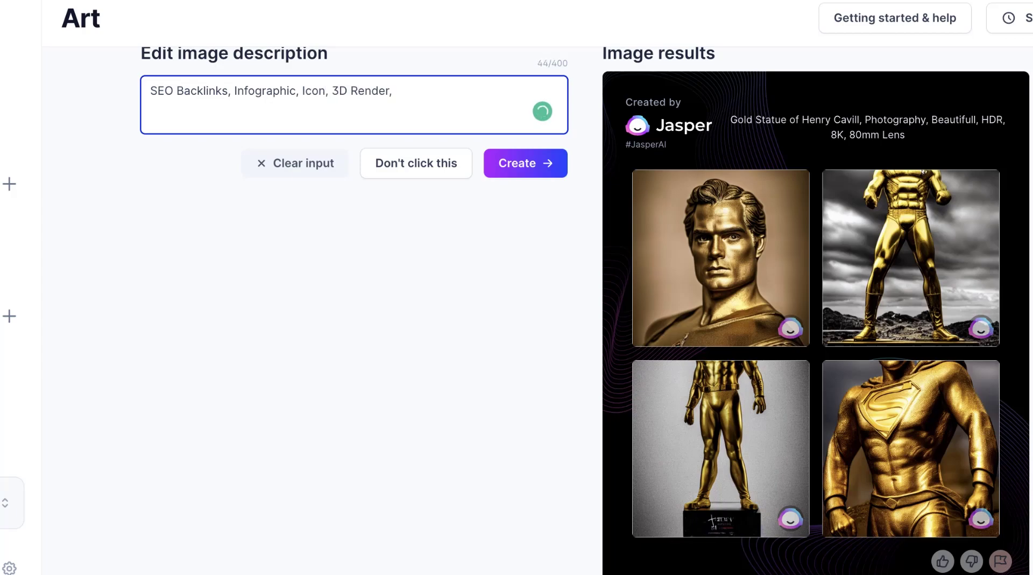
{"action": "left_click", "coordinate": [552, 165]}
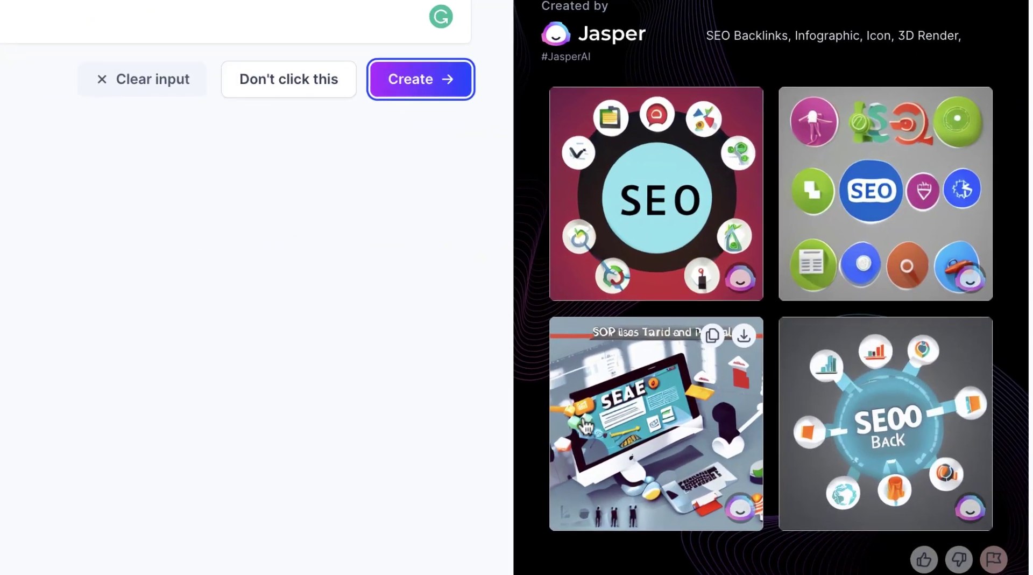
Step: View the red SEO circle image and the grey SEO icon set enlarged, returning to the grid after each
{"action": "mouse_move", "coordinate": [907, 534]}
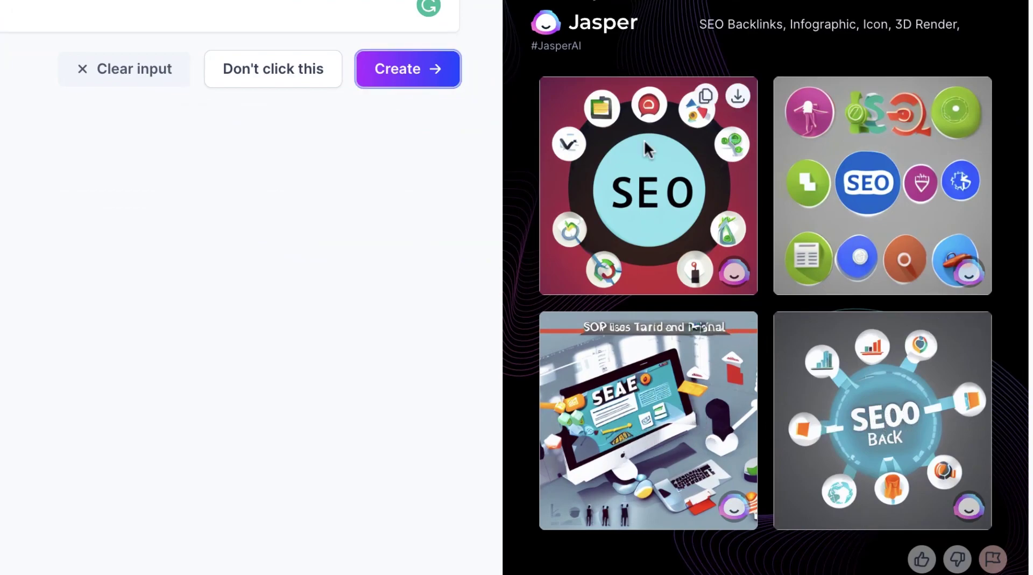
{"action": "left_click", "coordinate": [641, 215]}
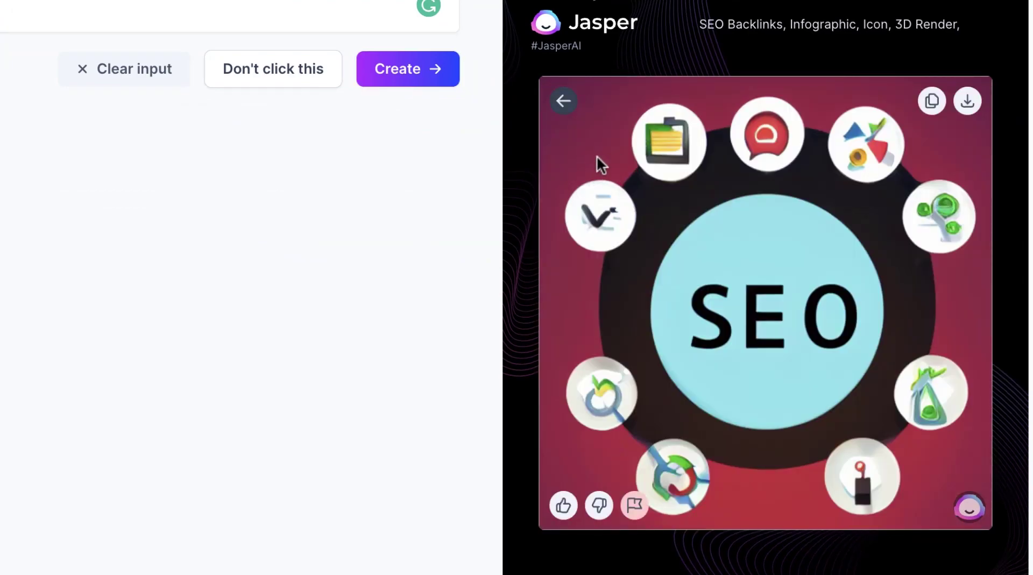
{"action": "left_click", "coordinate": [564, 100]}
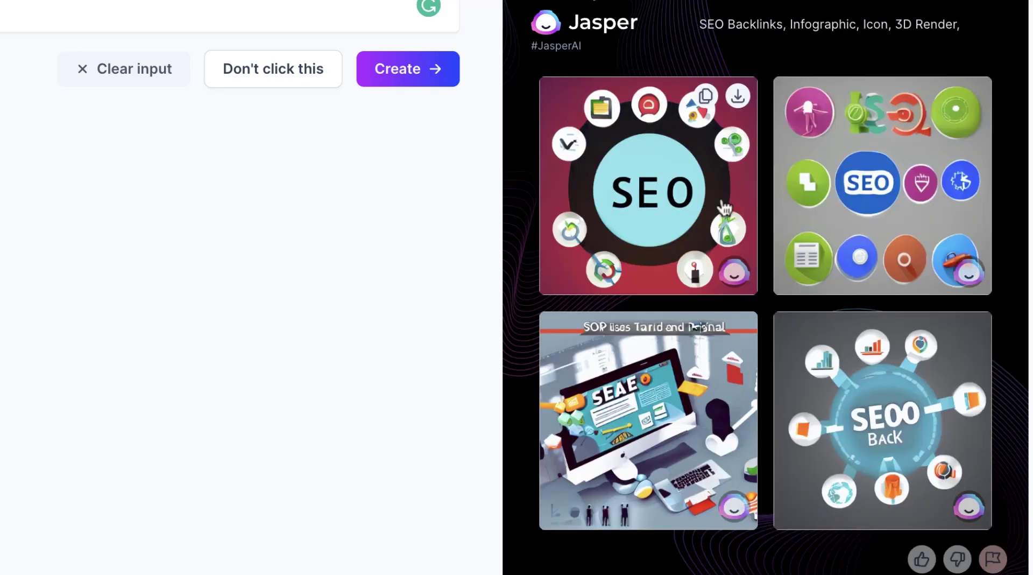
{"action": "left_click", "coordinate": [843, 199]}
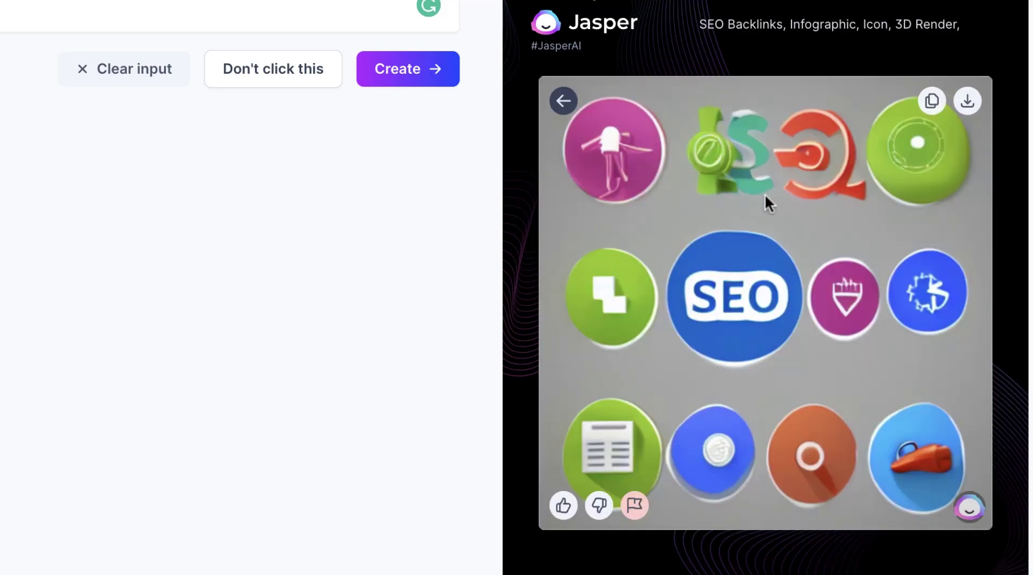
{"action": "left_click", "coordinate": [563, 101]}
{"action": "scroll", "coordinate": [589, 216], "scroll_direction": "down", "scroll_amount": 1}
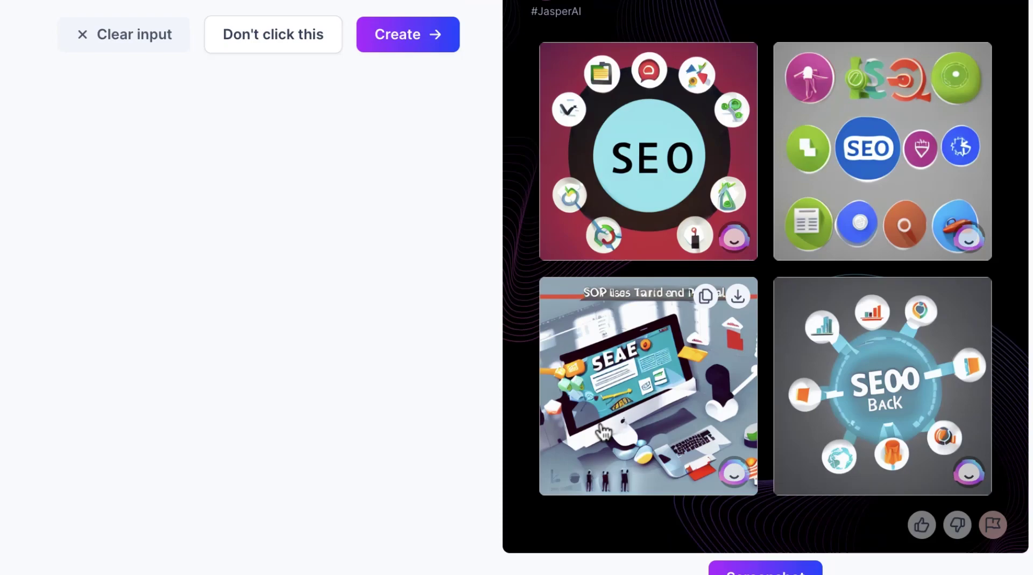
Step: Change the image description to "Superman Holding Wordpress icon, vector art," and generate the images
{"action": "scroll", "coordinate": [602, 430], "scroll_direction": "up", "scroll_amount": 3}
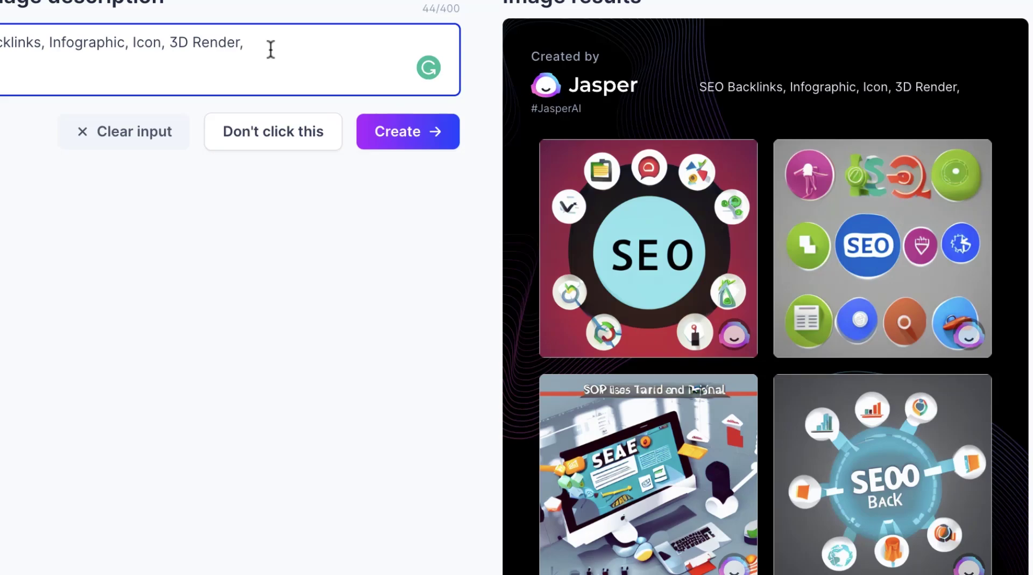
{"action": "left_click_drag", "start_coordinate": [52, 43], "coordinate": [375, 48]}
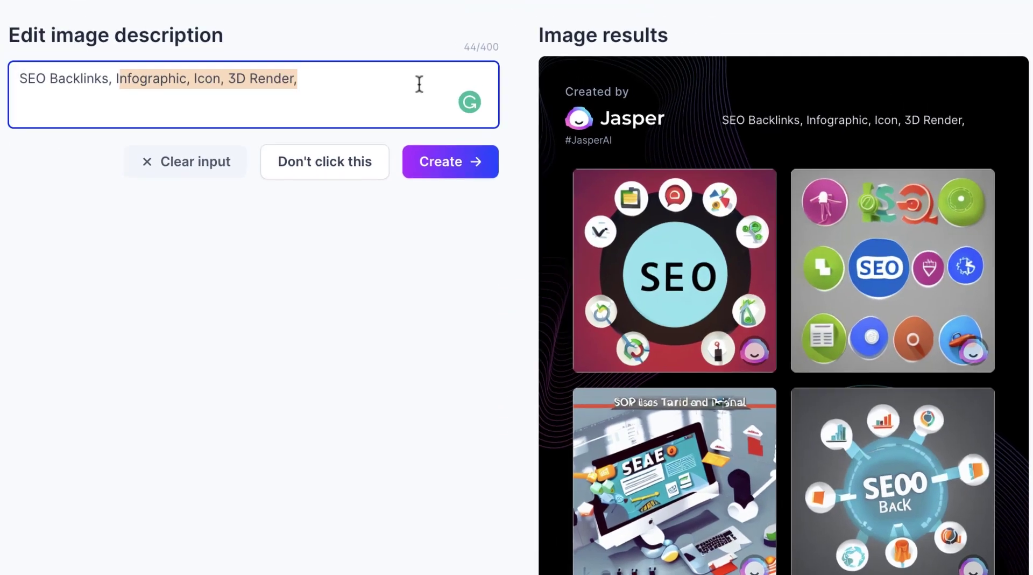
{"action": "type", "text": "vector art,"}
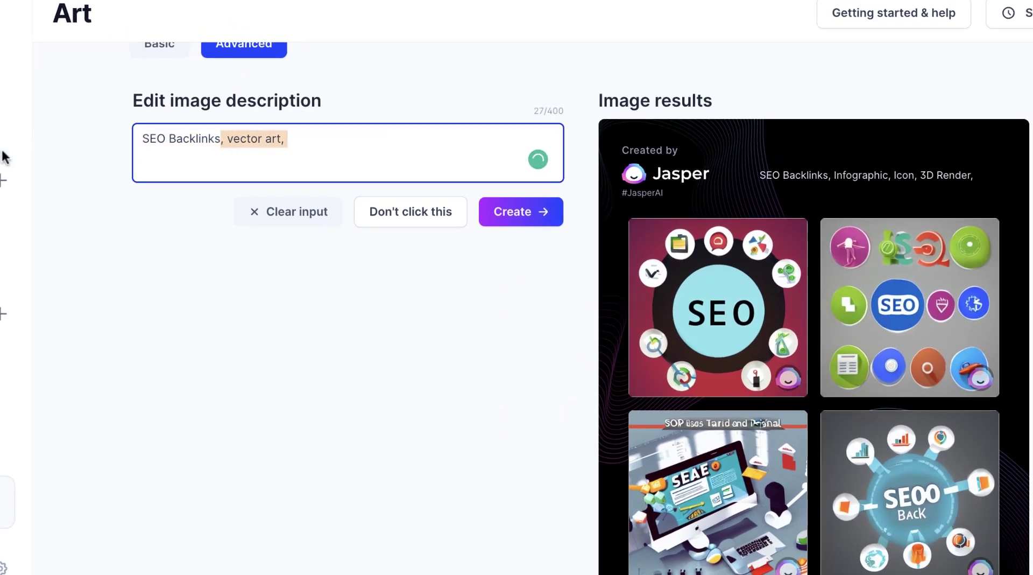
{"action": "left_click_drag", "start_coordinate": [221, 139], "coordinate": [143, 139]}
{"action": "type", "text": "Supe"}
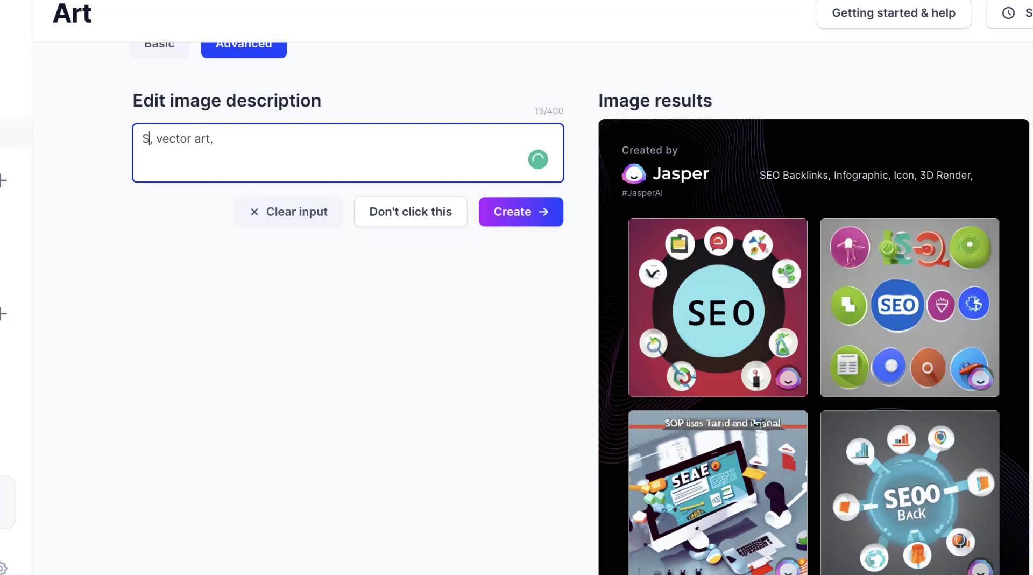
{"action": "type", "text": "rman Holding Wordpre"}
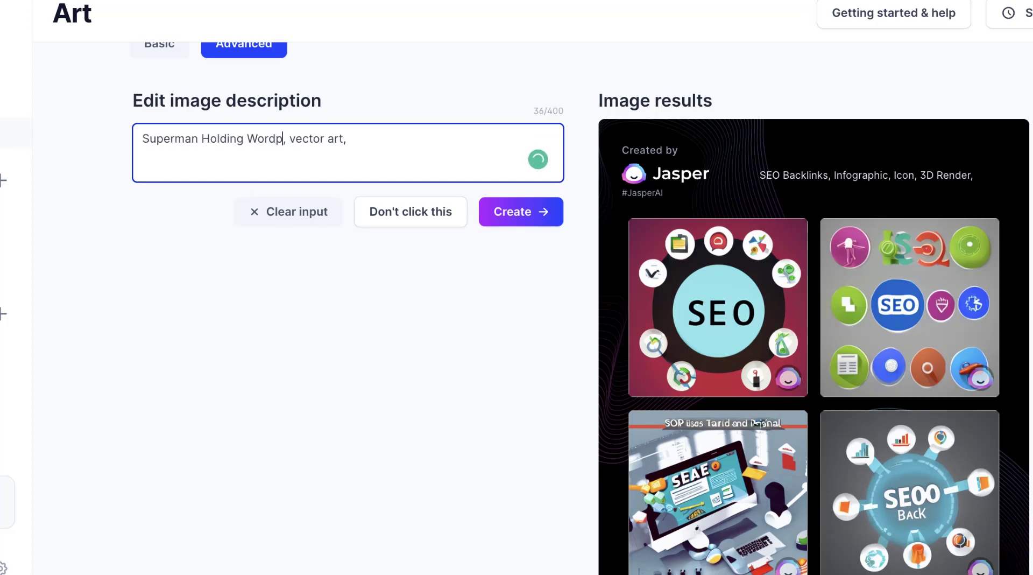
{"action": "type", "text": "ss icon"}
{"action": "left_click", "coordinate": [437, 148]}
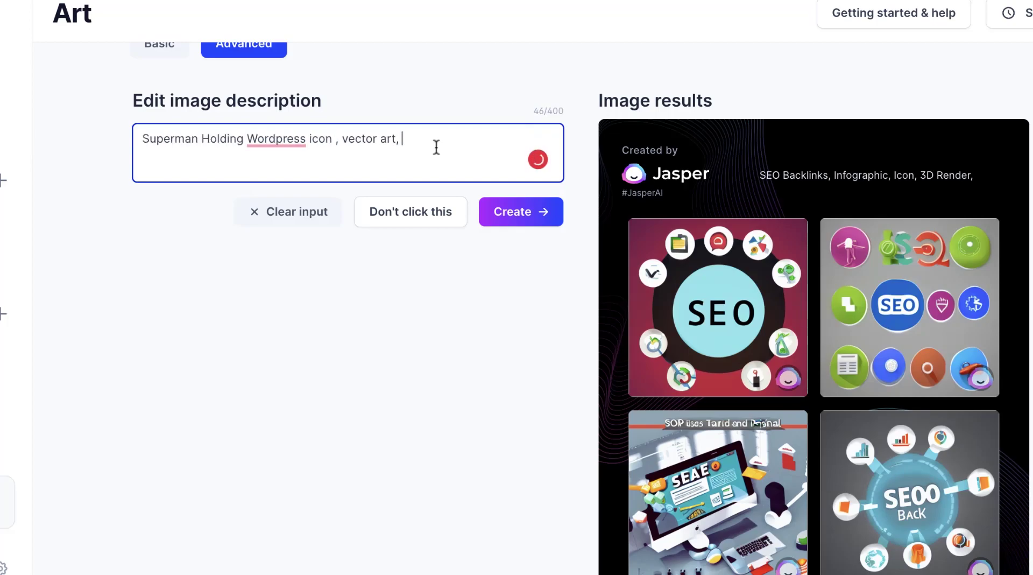
{"action": "left_click", "coordinate": [539, 214]}
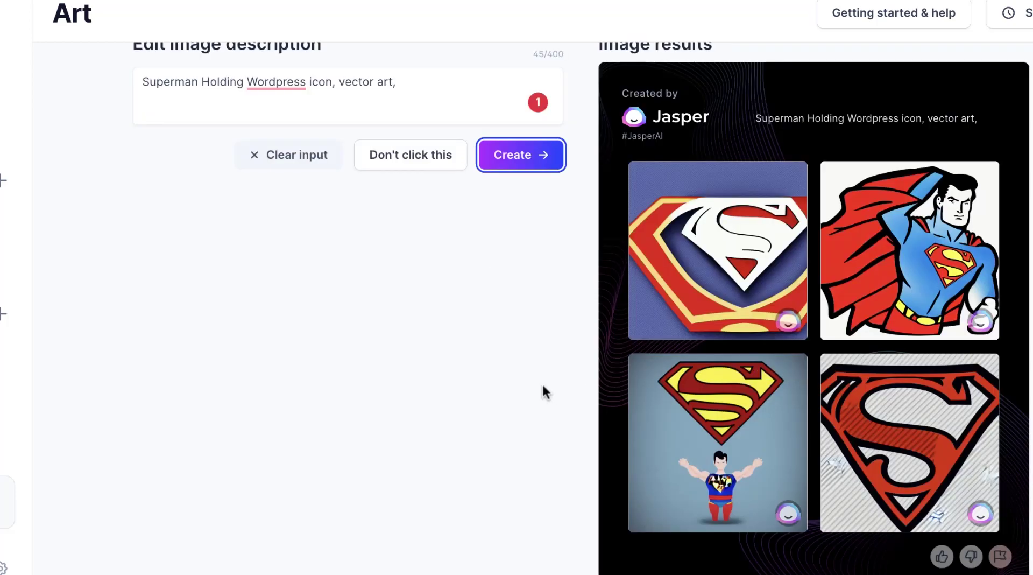
Step: Remove "Superman Holding" from the description, leaving "Wordpress icon, vector art,", and generate the images
{"action": "scroll", "coordinate": [318, 355], "scroll_direction": "up", "scroll_amount": 1}
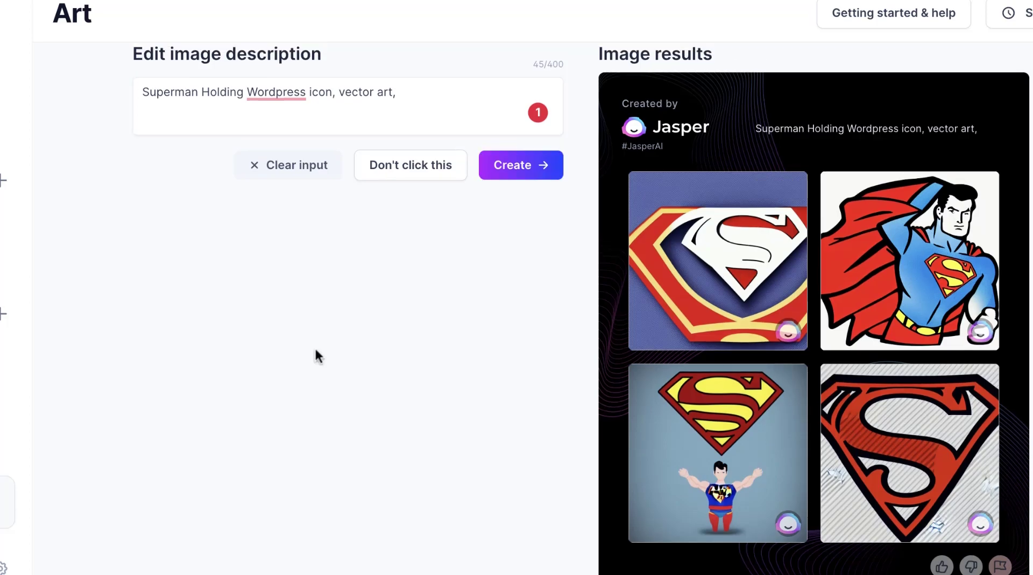
{"action": "scroll", "coordinate": [314, 346], "scroll_direction": "up", "scroll_amount": 3}
{"action": "left_click", "coordinate": [246, 175]}
{"action": "key", "text": "shift+Home"}
{"action": "key", "text": "BackSpace"}
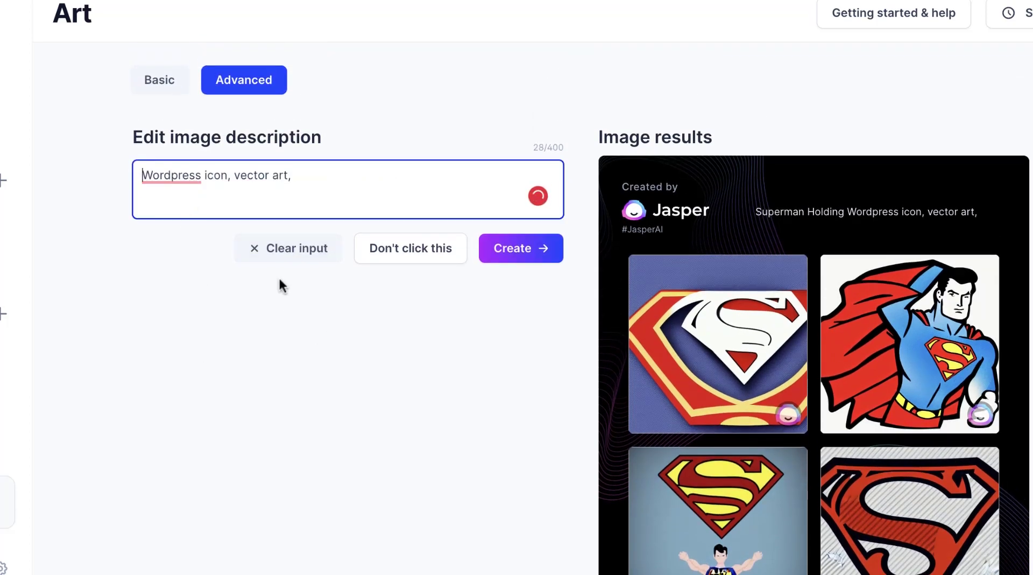
{"action": "left_click", "coordinate": [485, 257]}
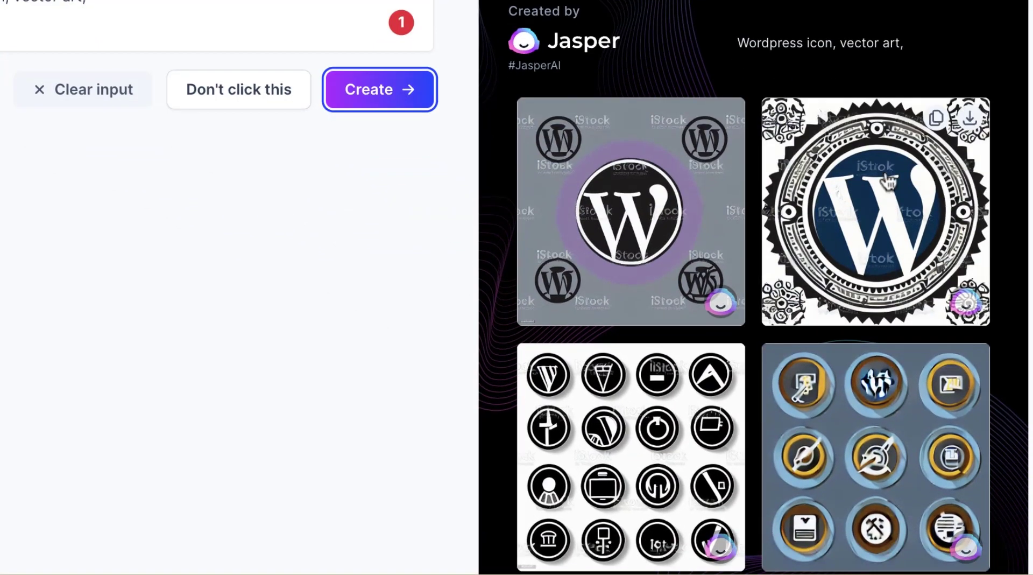
Step: View each of the four Wordpress icon images enlarged and return to the results grid
{"action": "left_click", "coordinate": [696, 162]}
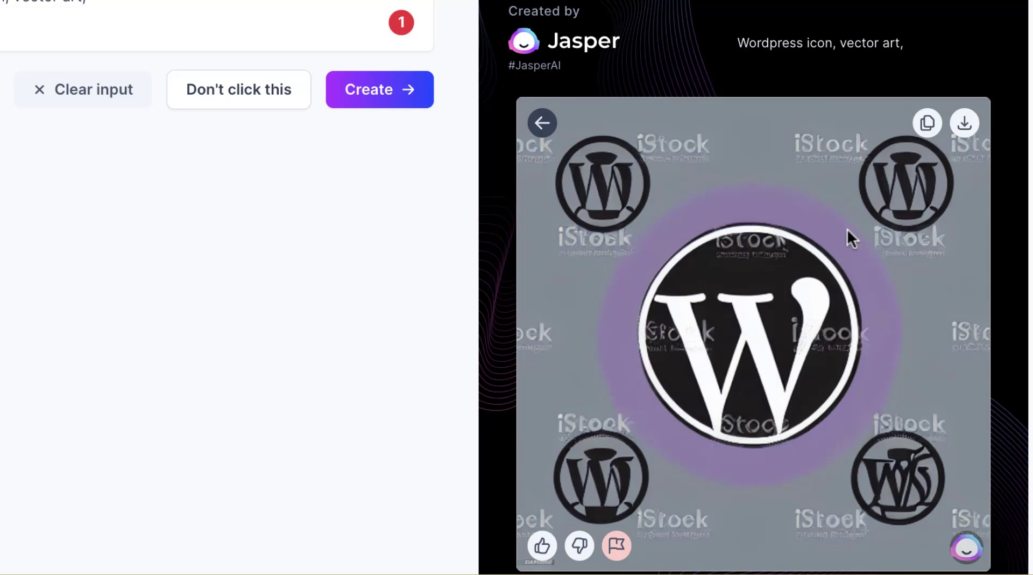
{"action": "scroll", "coordinate": [562, 149], "scroll_direction": "down", "scroll_amount": 2}
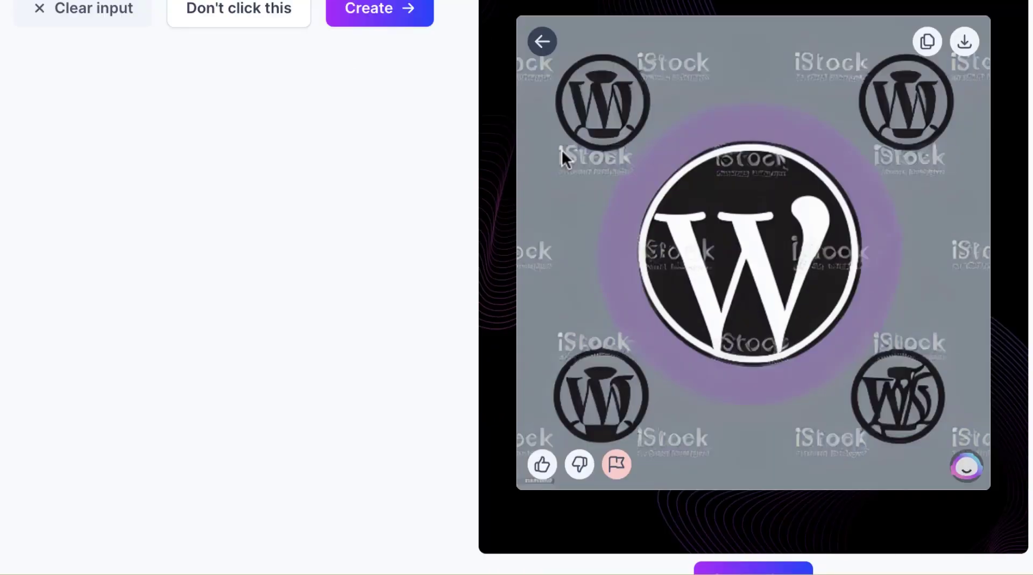
{"action": "left_click", "coordinate": [542, 41]}
{"action": "scroll", "coordinate": [597, 183], "scroll_direction": "down", "scroll_amount": 1}
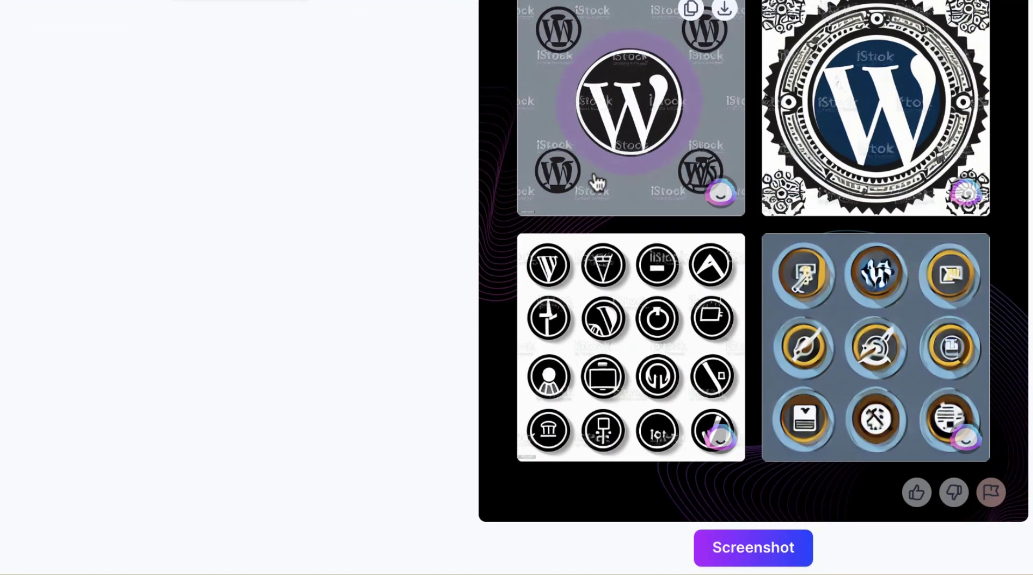
{"action": "left_click", "coordinate": [807, 79]}
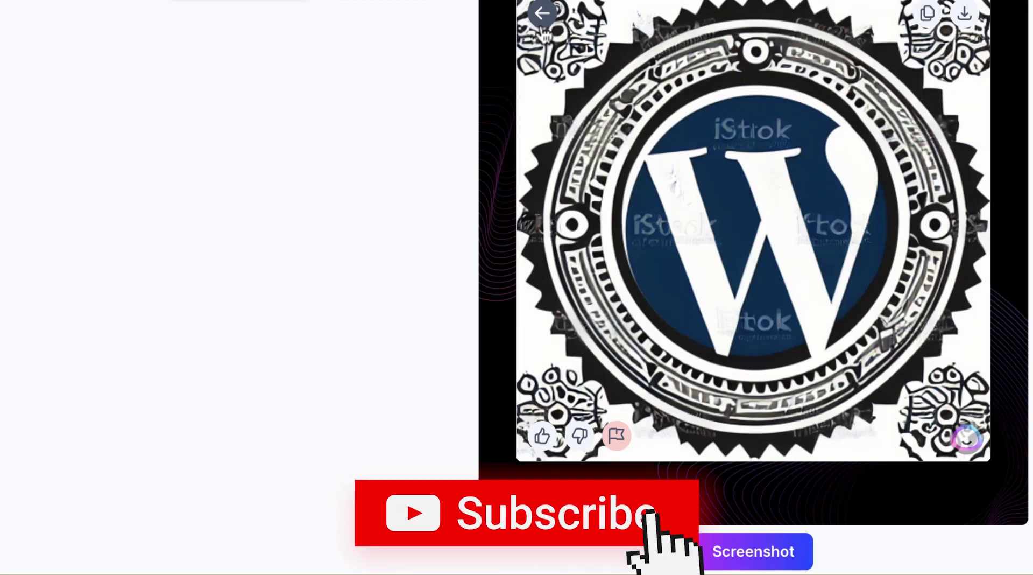
{"action": "left_click", "coordinate": [543, 19]}
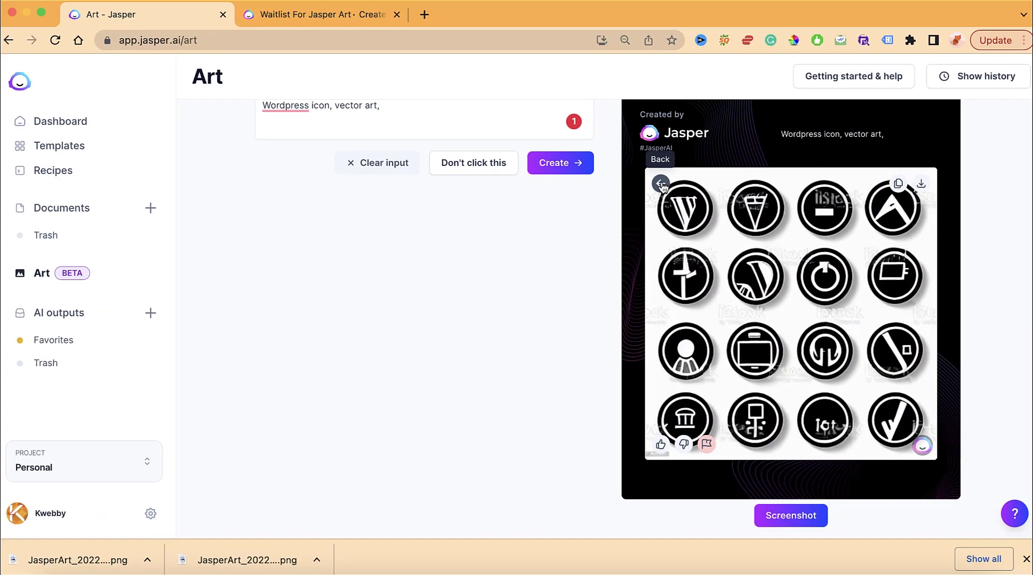
{"action": "left_click", "coordinate": [542, 2]}
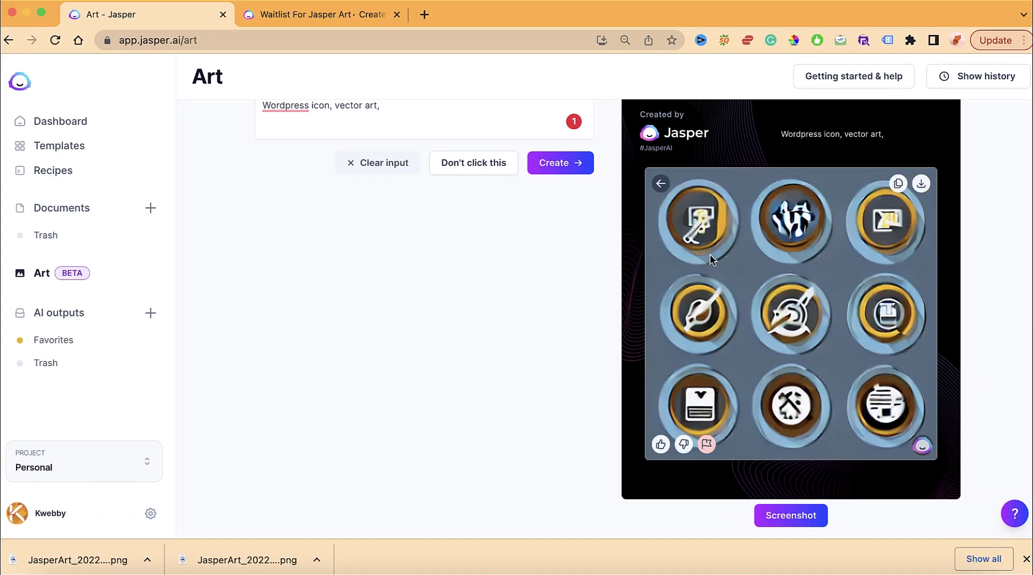
{"action": "left_click", "coordinate": [711, 255]}
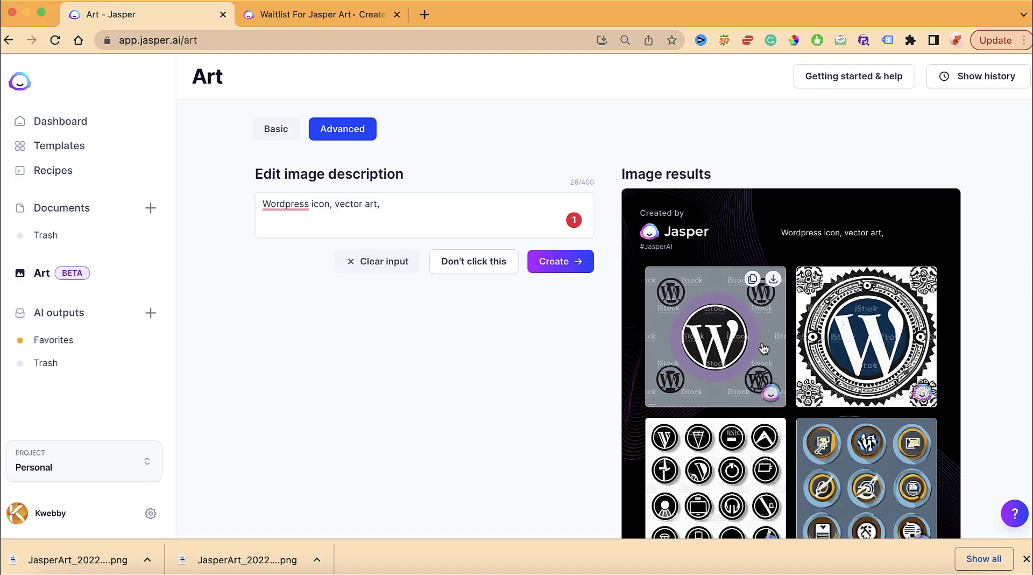
Step: Copy the image description and search Google Images for "Wordpress icon, vector art," in a new browser tab
{"action": "triple_click", "coordinate": [344, 205]}
{"action": "key", "text": "super+c"}
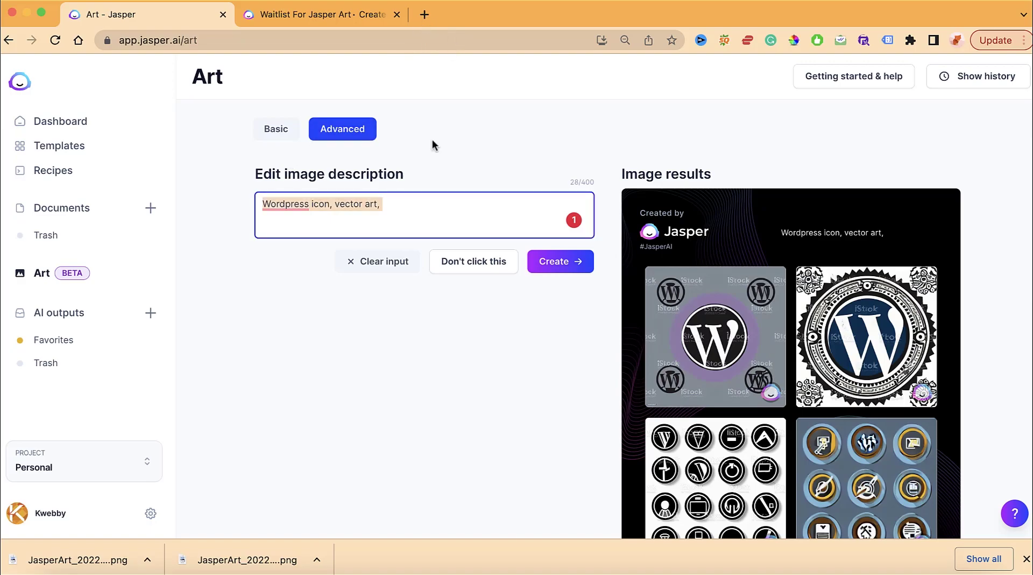
{"action": "key", "text": "super+t"}
{"action": "key", "text": "super+v"}
{"action": "key", "text": "Return"}
{"action": "left_click", "coordinate": [199, 134]}
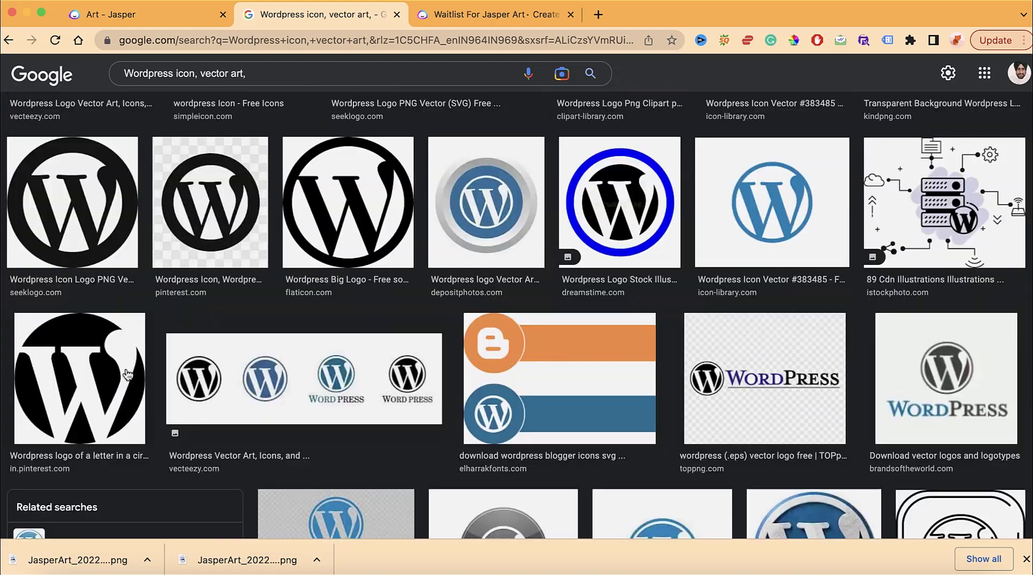
Step: Add "istock" to the Google Images query and run the search again
{"action": "left_click", "coordinate": [293, 89]}
{"action": "type", "text": "istock"}
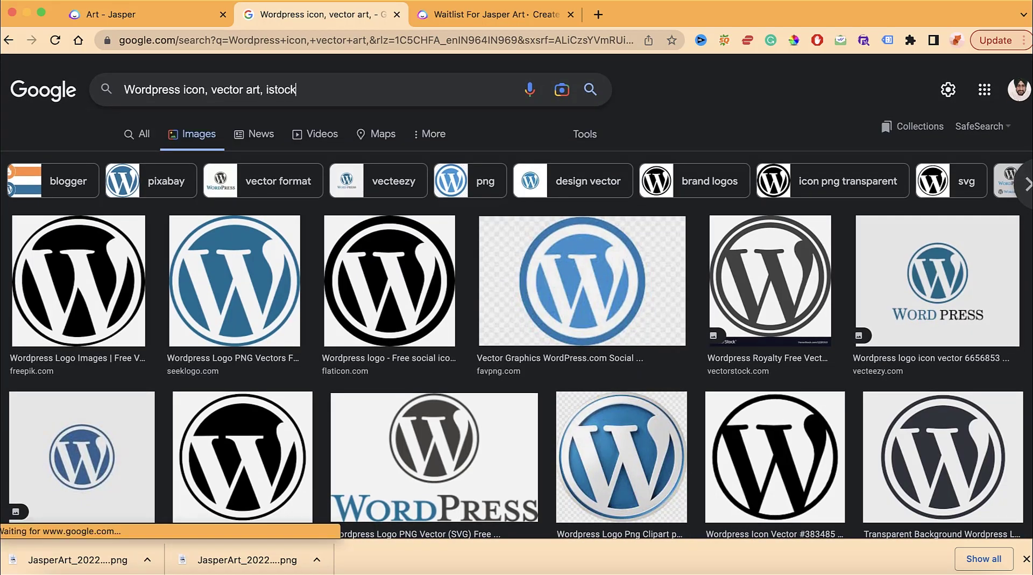
{"action": "key", "text": "Return"}
Step: Go to istock.com and search its images for "wordpress icon, vector art"
{"action": "left_click", "coordinate": [352, 34]}
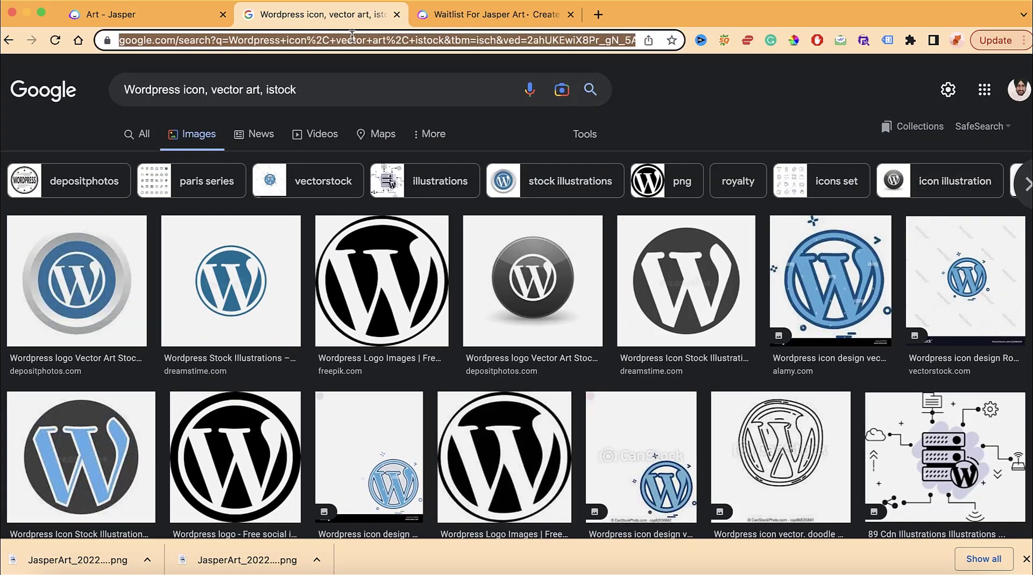
{"action": "type", "text": "istock.com"}
{"action": "key", "text": "Return"}
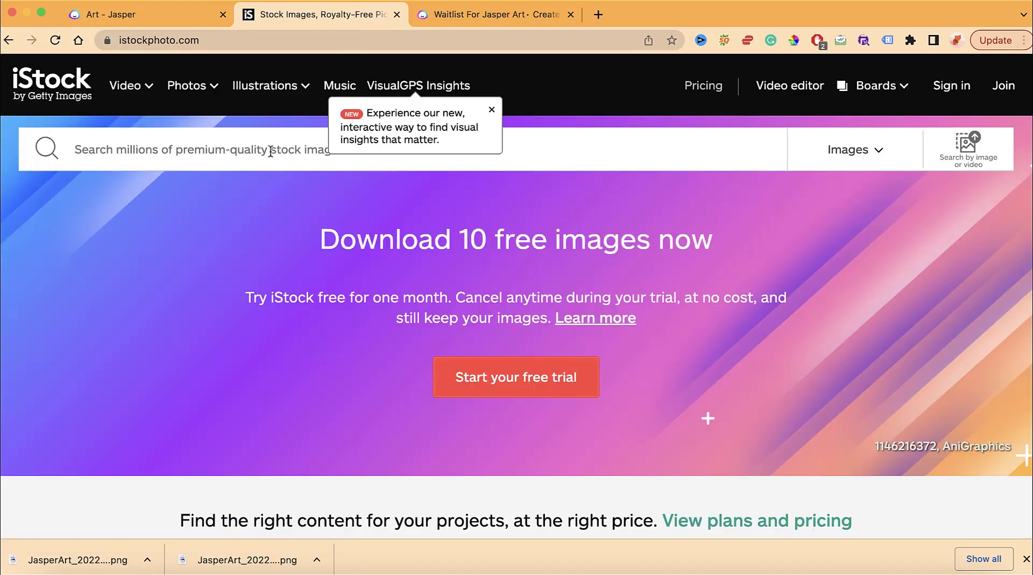
{"action": "left_click", "coordinate": [270, 151]}
{"action": "type", "text": "wordpress ico"}
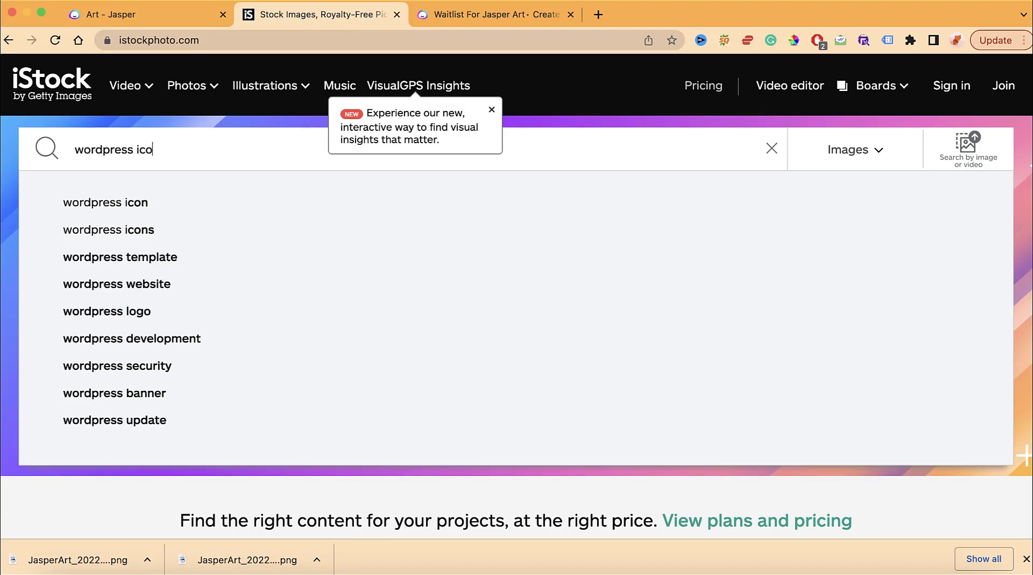
{"action": "type", "text": "n, vector"}
{"action": "key", "text": "Return"}
{"action": "type", "text": "art"}
{"action": "key", "text": "Return"}
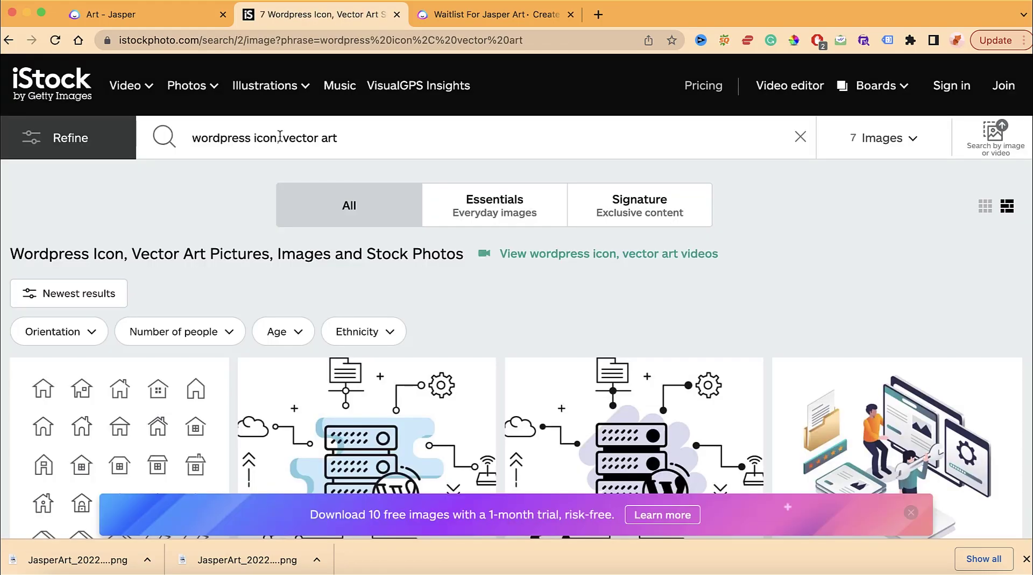
Step: Shorten the iStock search to "wordpress icon", look through the results and switch back to the Jasper Art tab
{"action": "left_click_drag", "start_coordinate": [279, 136], "coordinate": [338, 138]}
{"action": "key", "text": "BackSpace"}
{"action": "key", "text": "Return"}
{"action": "scroll", "coordinate": [188, 237], "scroll_direction": "down", "scroll_amount": 7}
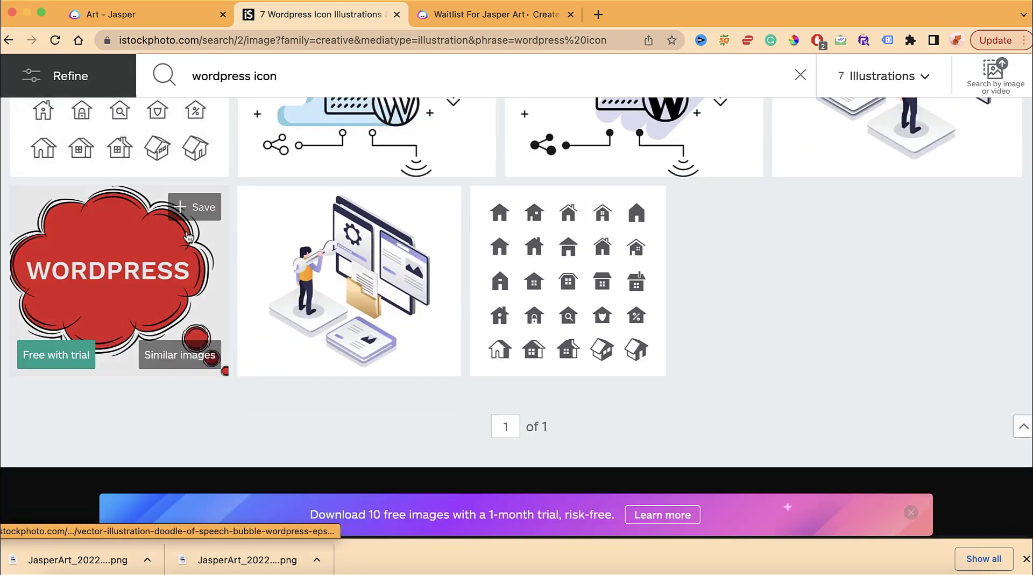
{"action": "scroll", "coordinate": [188, 237], "scroll_direction": "up", "scroll_amount": 2}
{"action": "scroll", "coordinate": [516, 270], "scroll_direction": "down", "scroll_amount": 5}
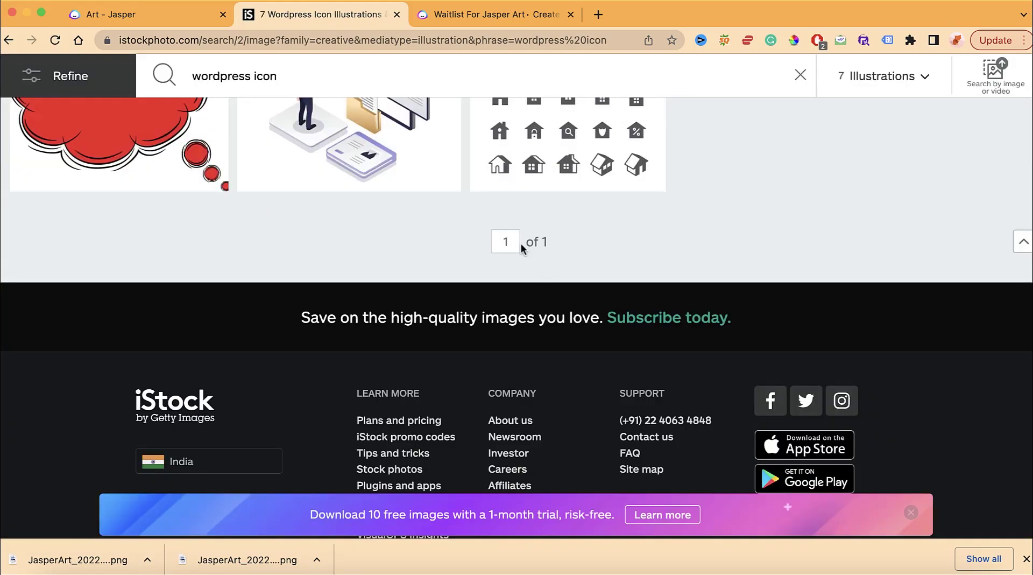
{"action": "scroll", "coordinate": [521, 243], "scroll_direction": "up", "scroll_amount": 5}
{"action": "left_click", "coordinate": [162, 15]}
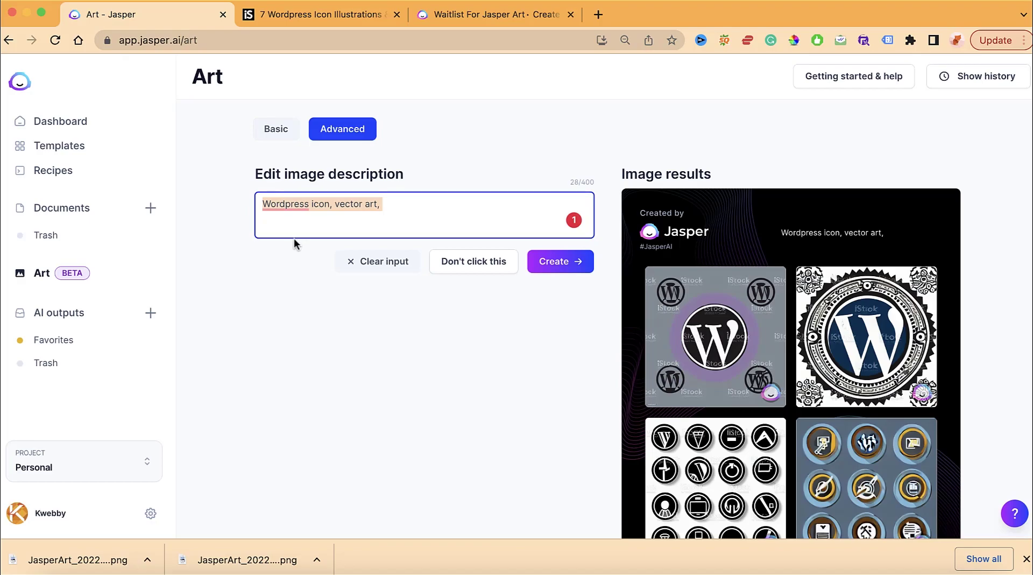